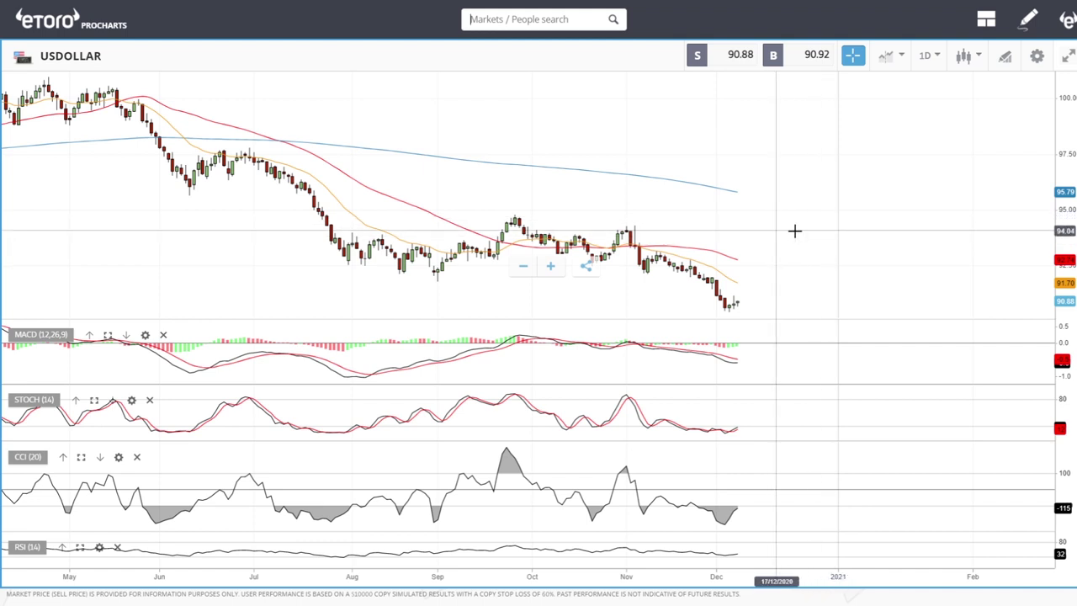
Examine the recent daily USDOLLAR candles and moving averages up close with the crosshair switched on.
click(853, 54)
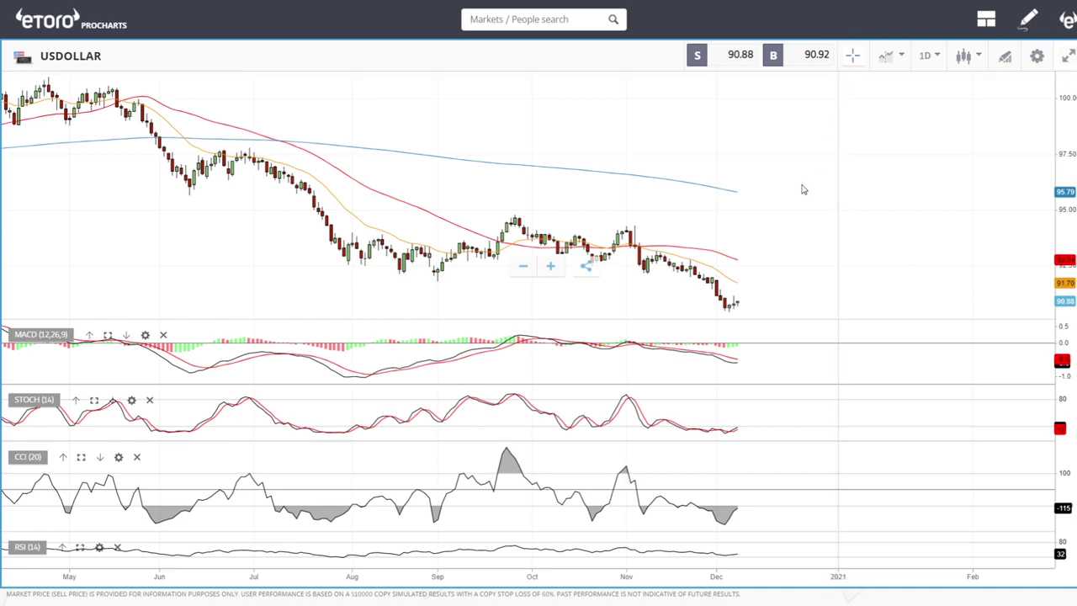
scroll(801, 185, up, 3)
scroll(796, 299, up, 2)
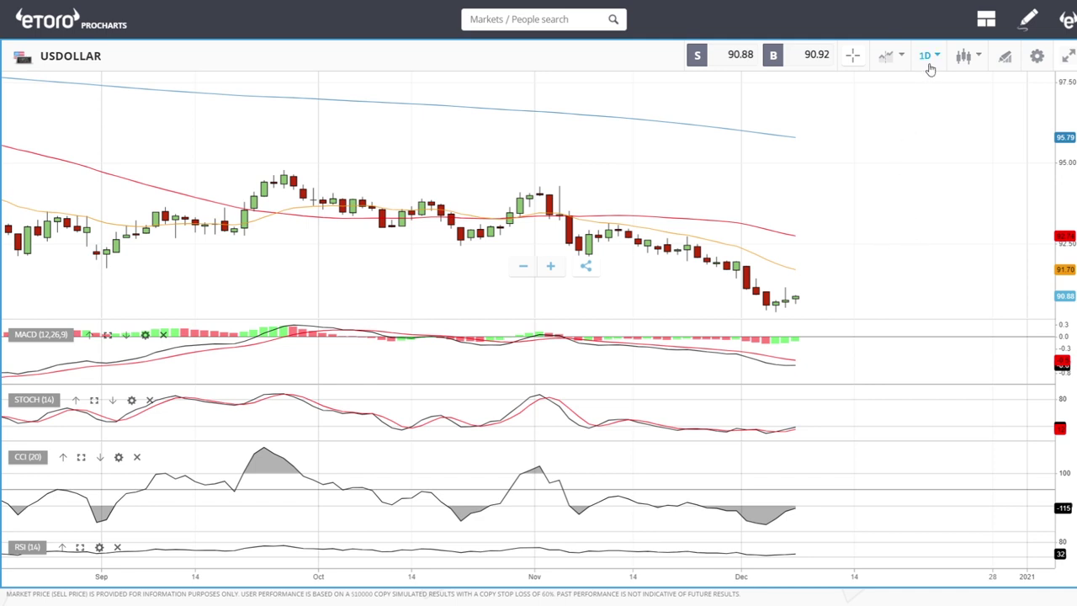
click(854, 56)
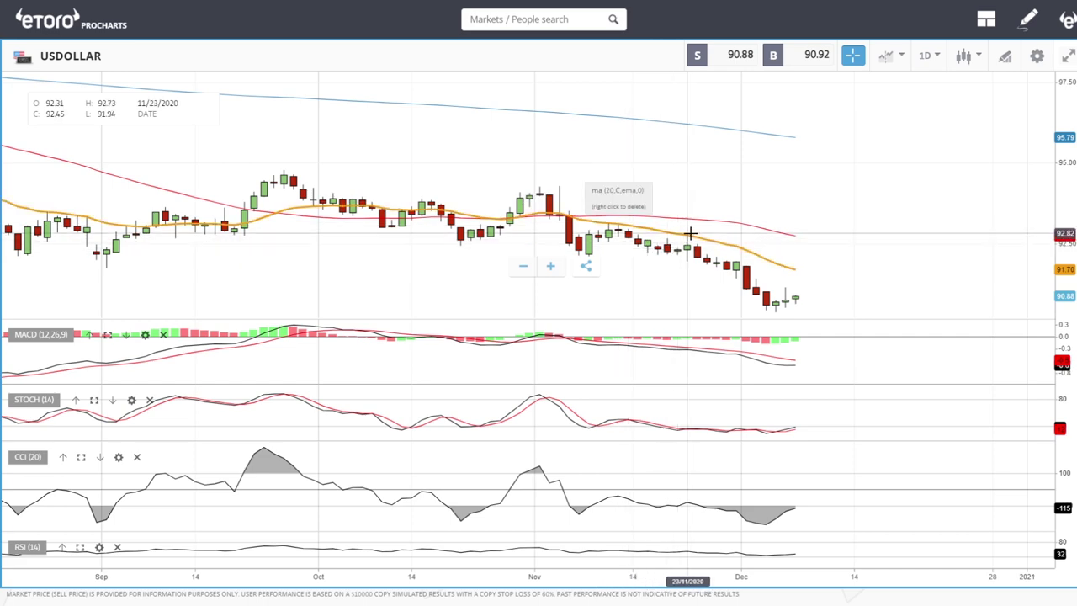
Set the USDOLLAR chart's periodicity to 4 Hour to inspect the shorter-term price action.
click(931, 67)
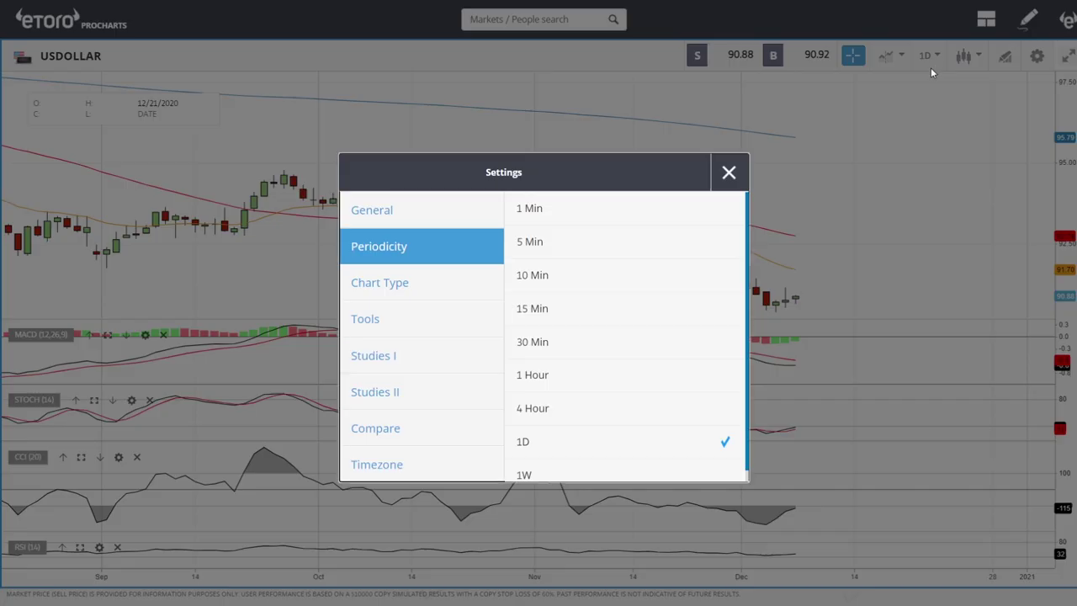
click(590, 405)
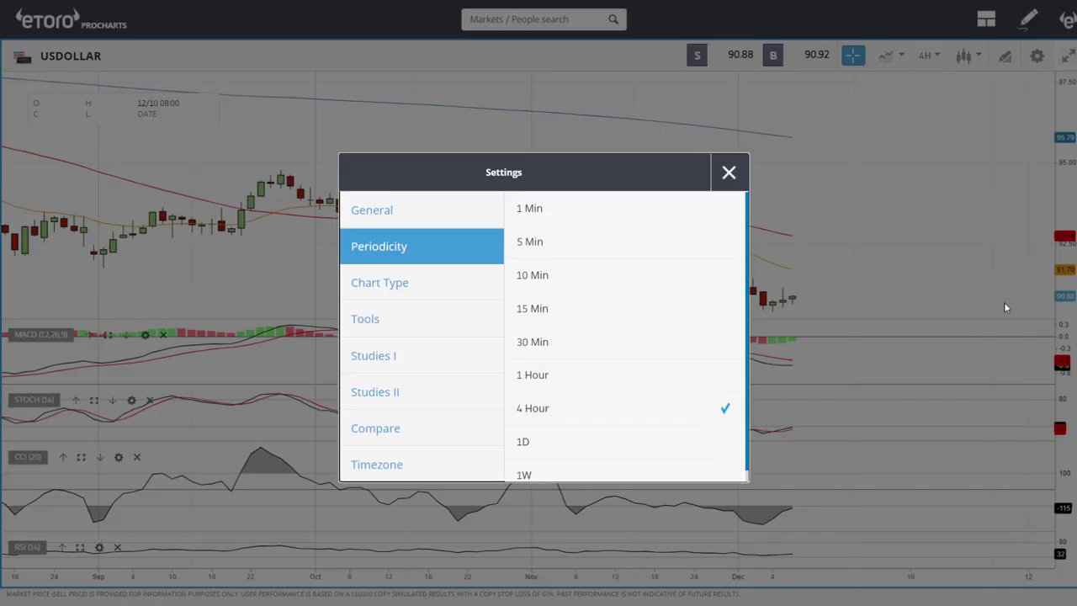
click(732, 176)
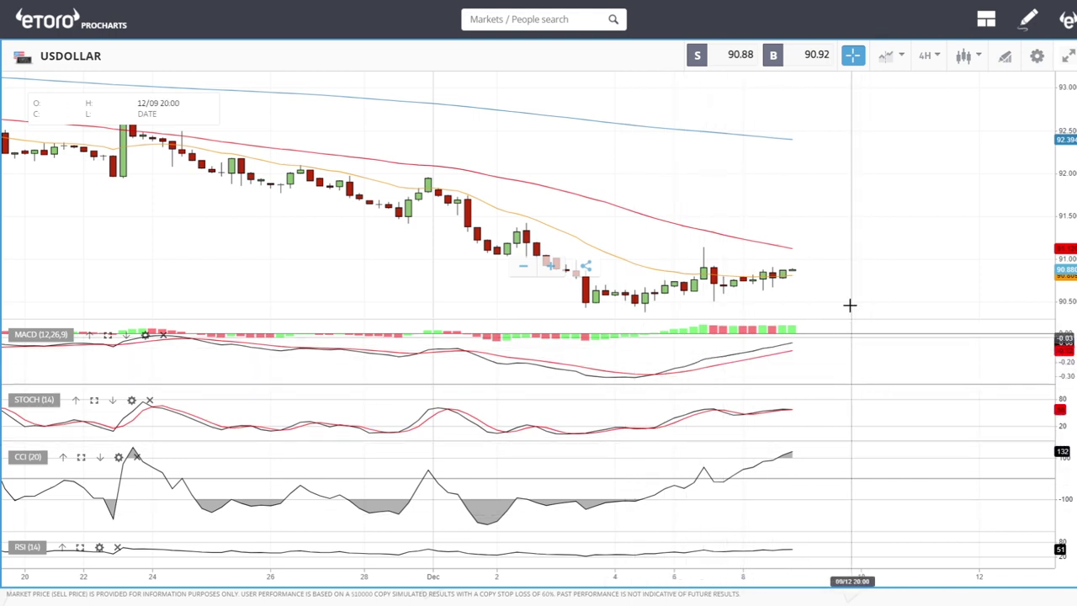
Return the USDOLLAR chart to the 1D periodicity and view its longer price history.
click(931, 60)
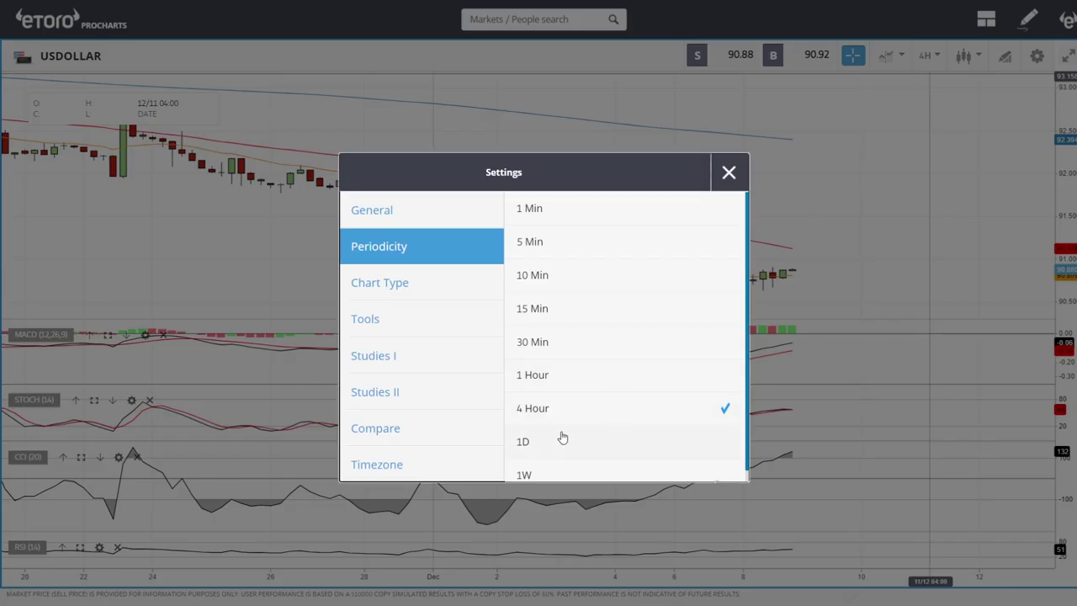
click(728, 173)
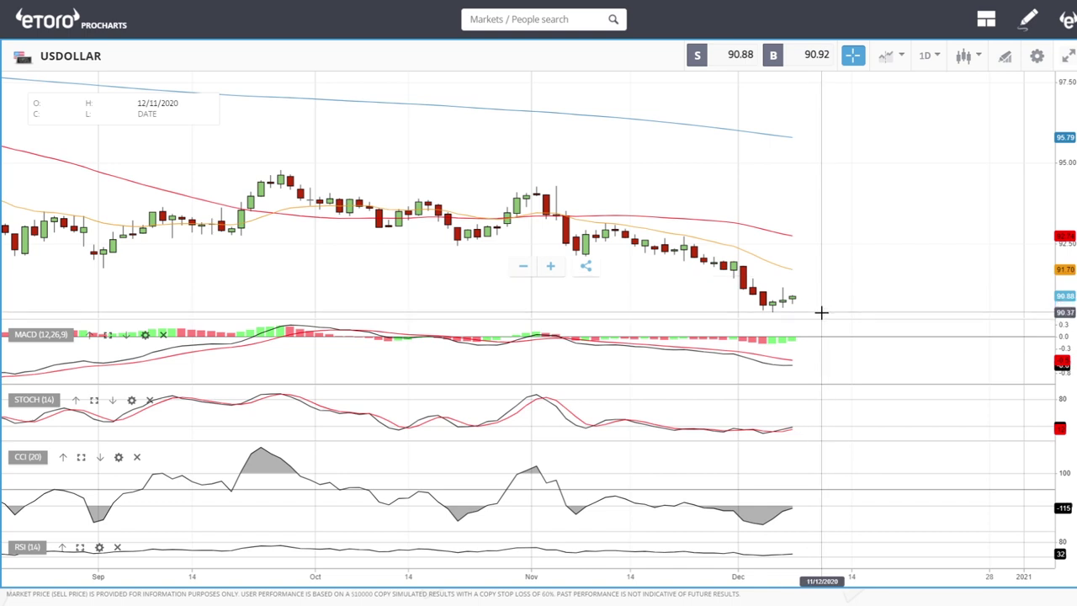
scroll(899, 204, down, 4)
scroll(901, 214, down, 4)
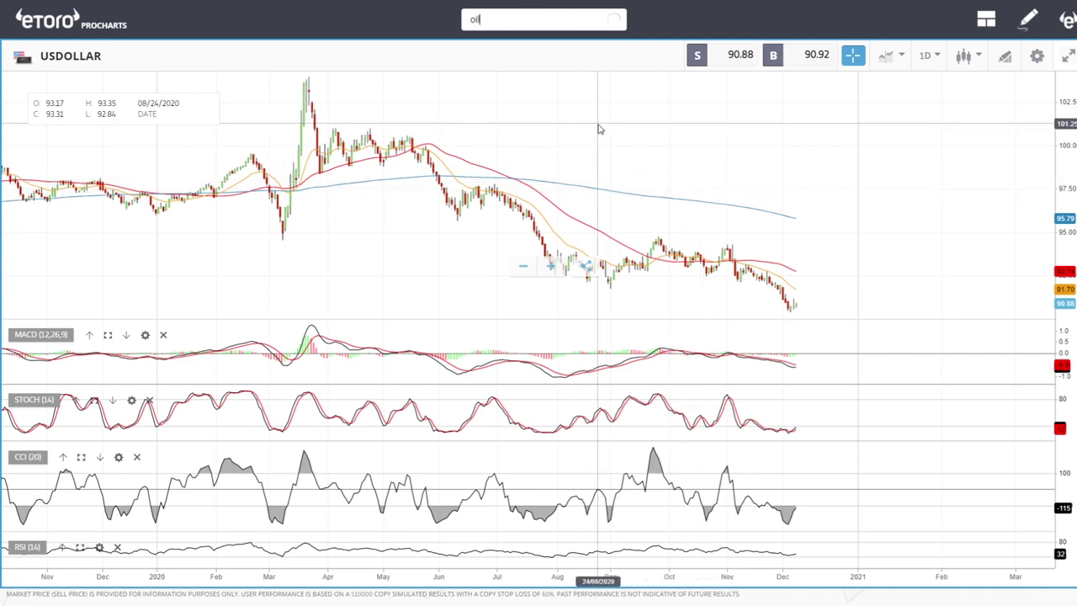
Search the markets for "oil" and open the OIL chart on its recent months.
click(483, 68)
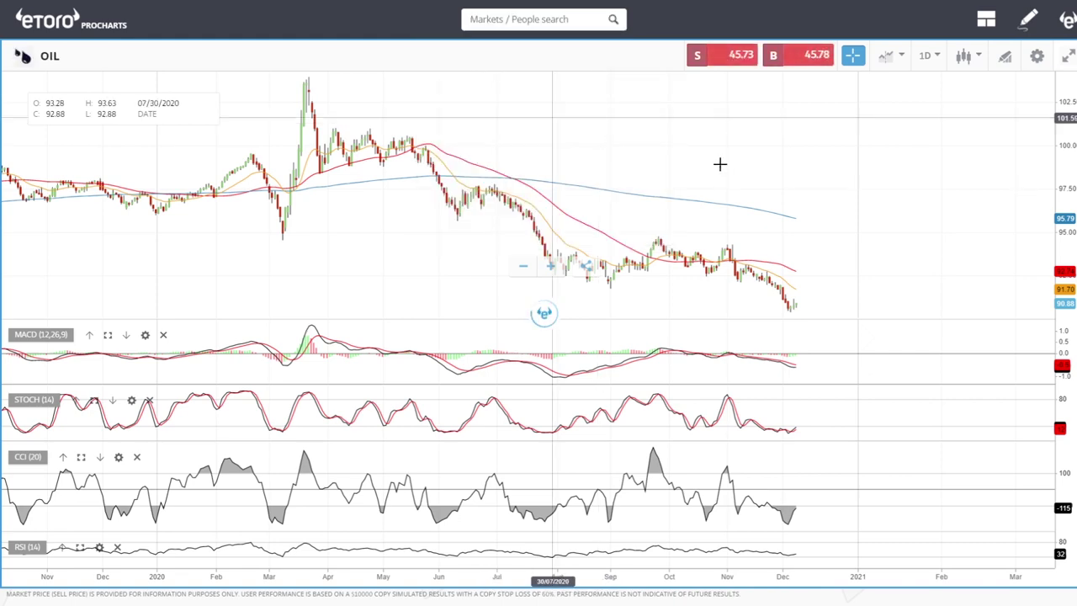
scroll(876, 206, up, 5)
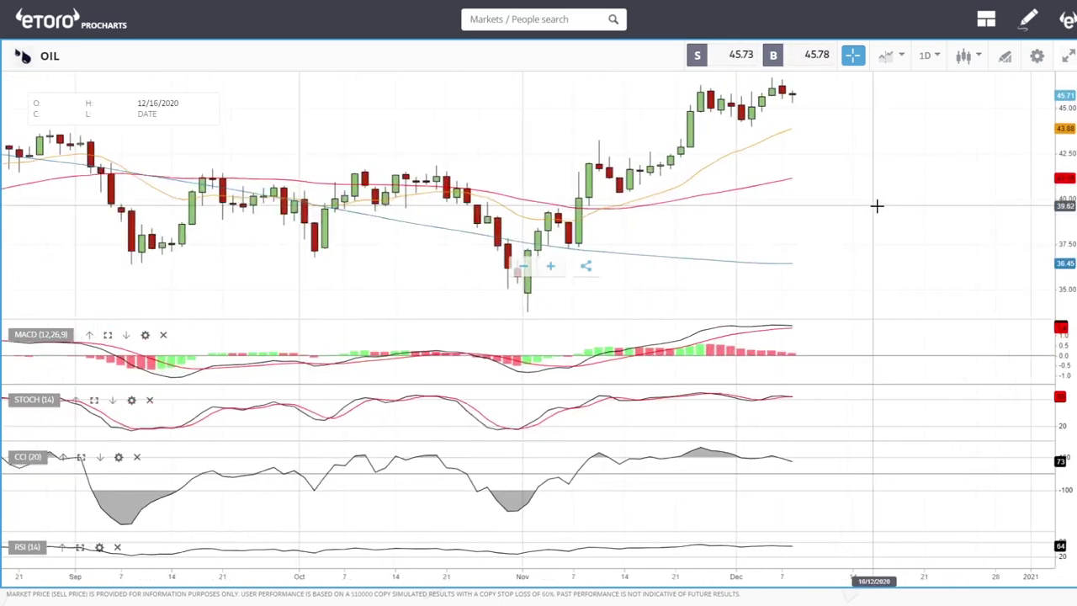
scroll(875, 204, down, 3)
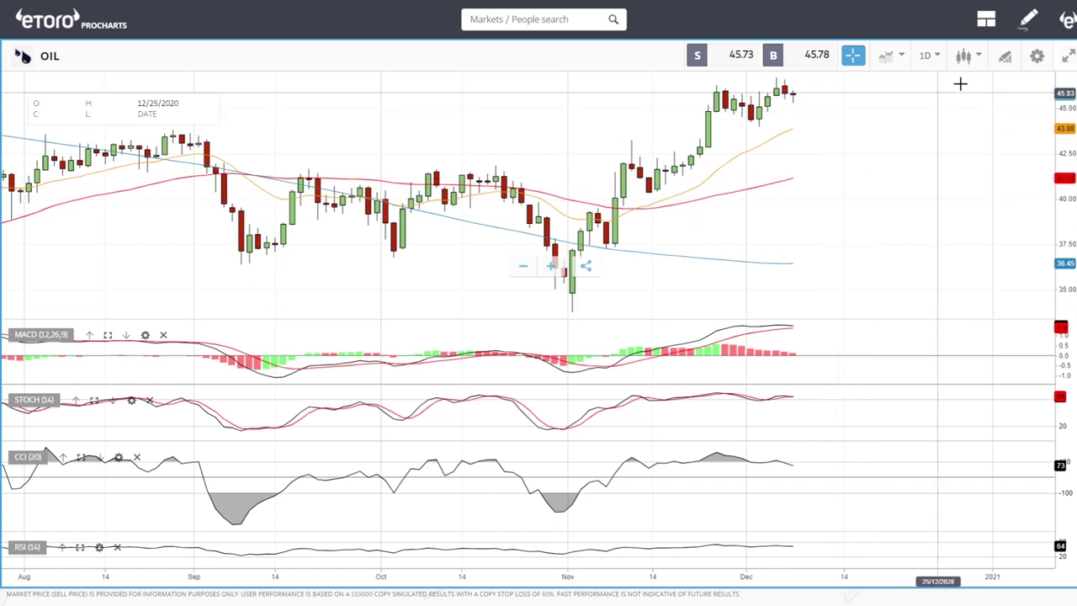
Place a horizontal line at about 44.01 on the OIL chart, below the early December candles.
click(1005, 55)
click(551, 341)
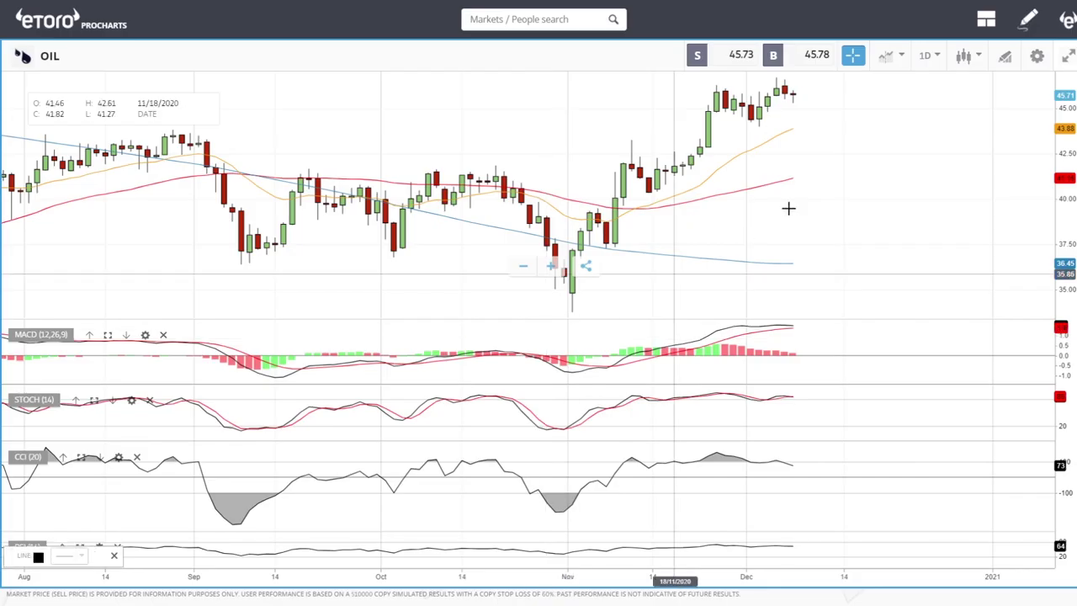
click(844, 126)
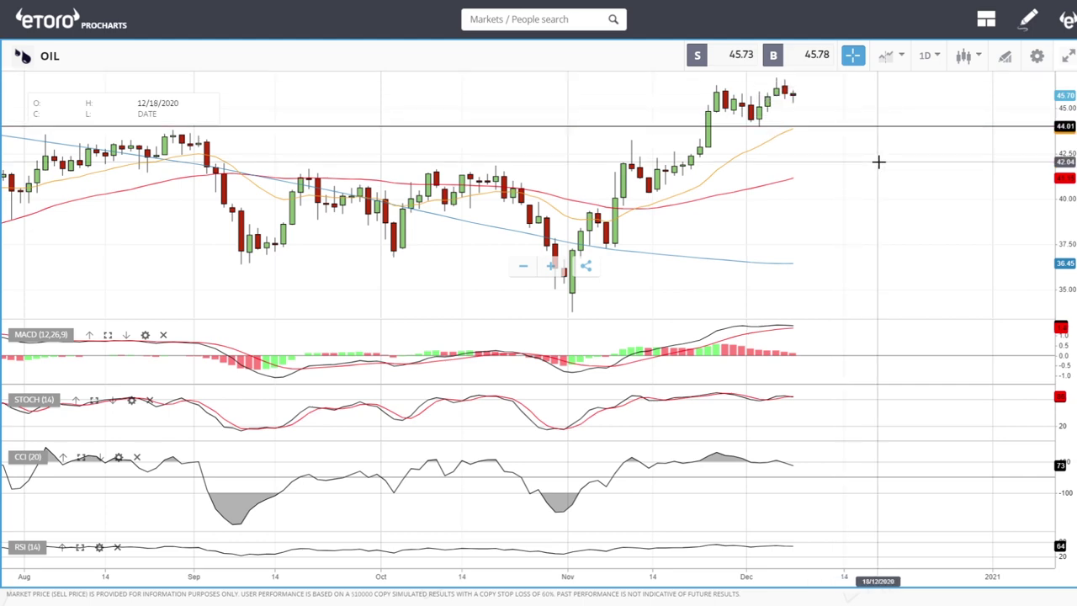
Draw a rising trend line on the OIL chart along the highs from November to early December.
scroll(880, 161, down, 3)
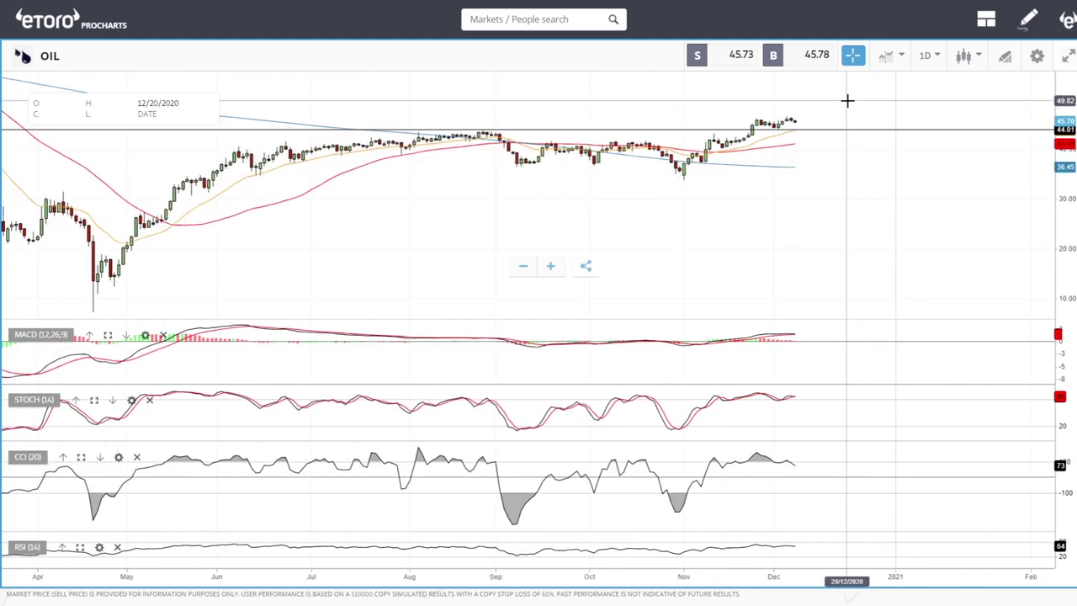
click(1006, 57)
click(554, 416)
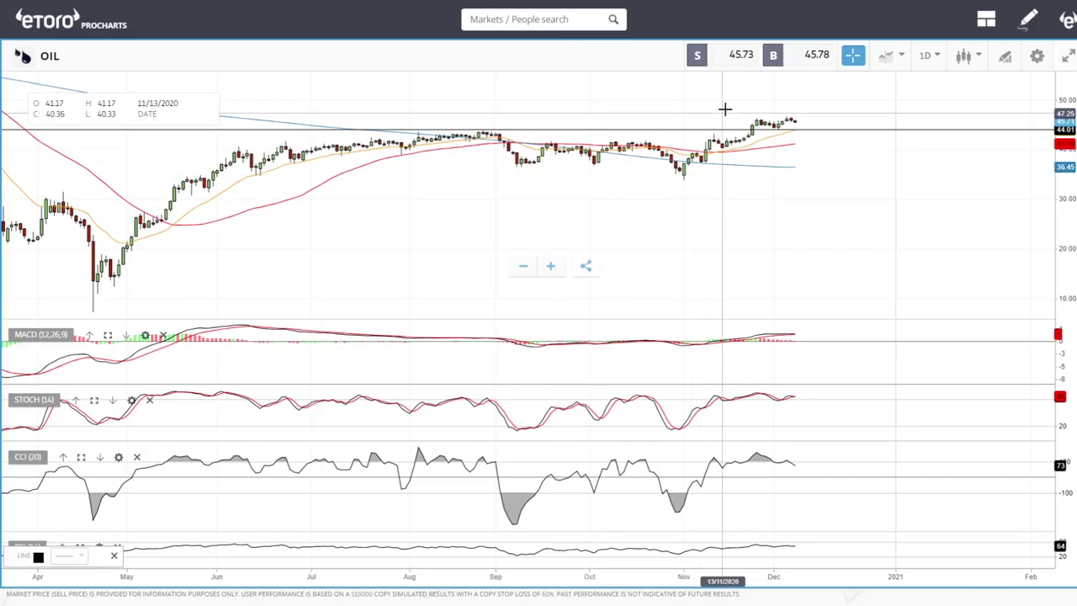
drag(712, 134, 784, 108)
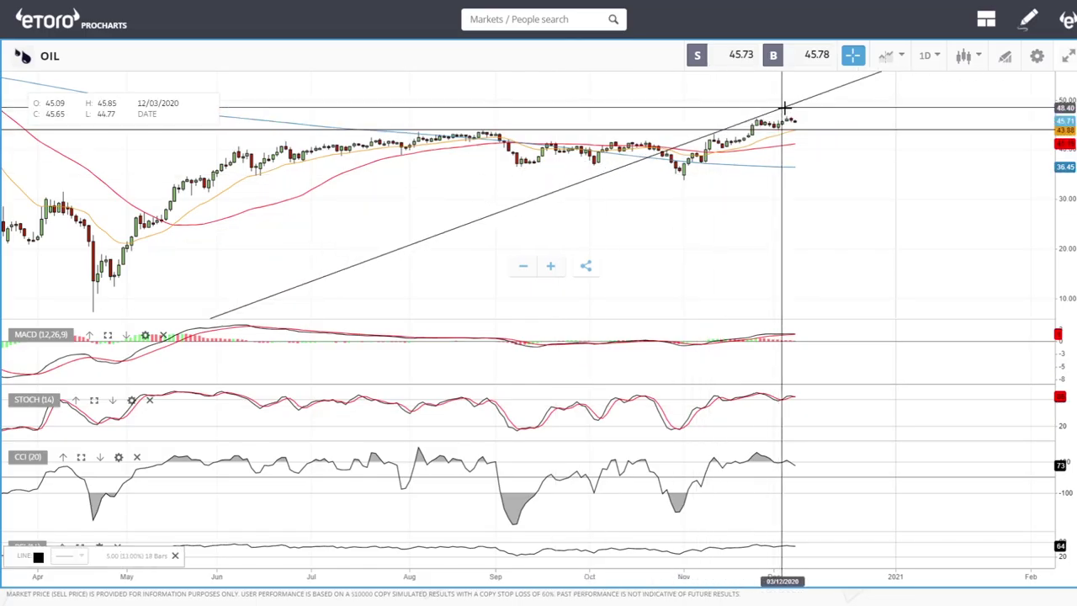
click(785, 108)
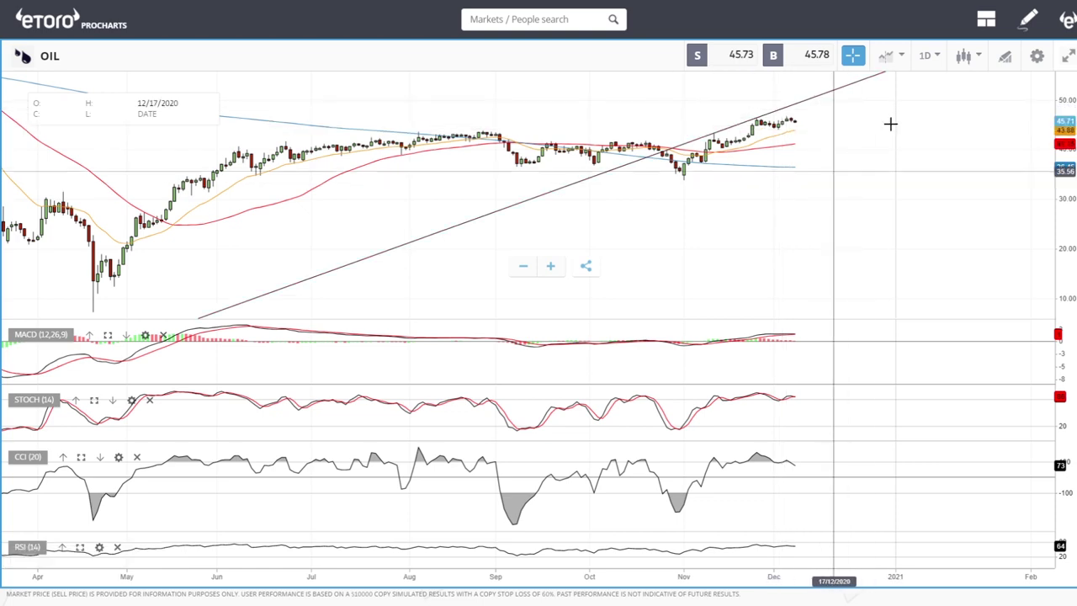
Draw a second rising trend line from the early November low on the OIL chart and shift it along the recent lows.
click(1012, 55)
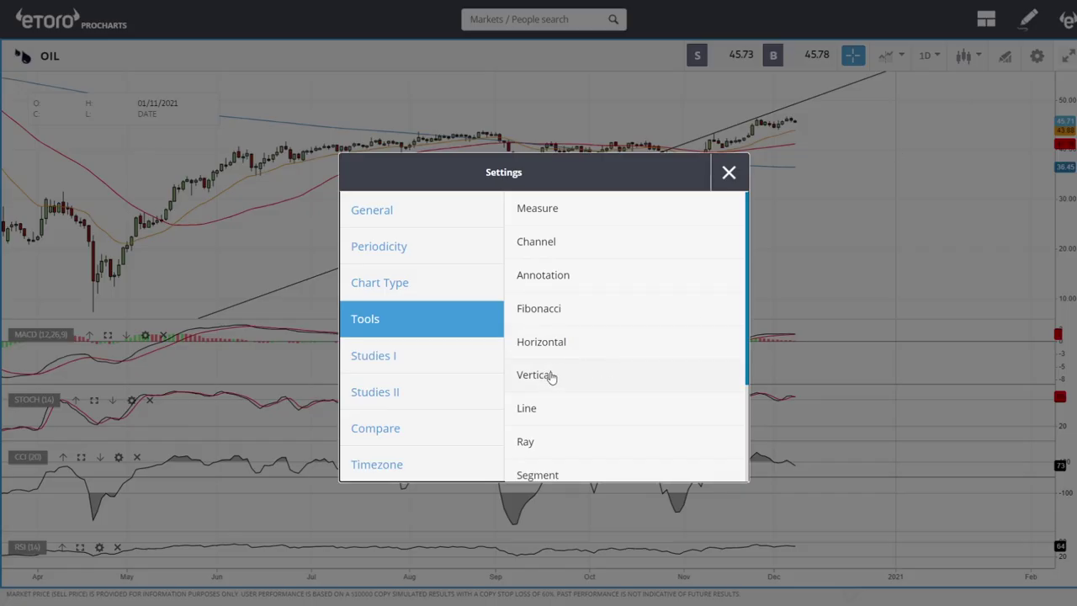
click(546, 408)
click(684, 179)
click(871, 85)
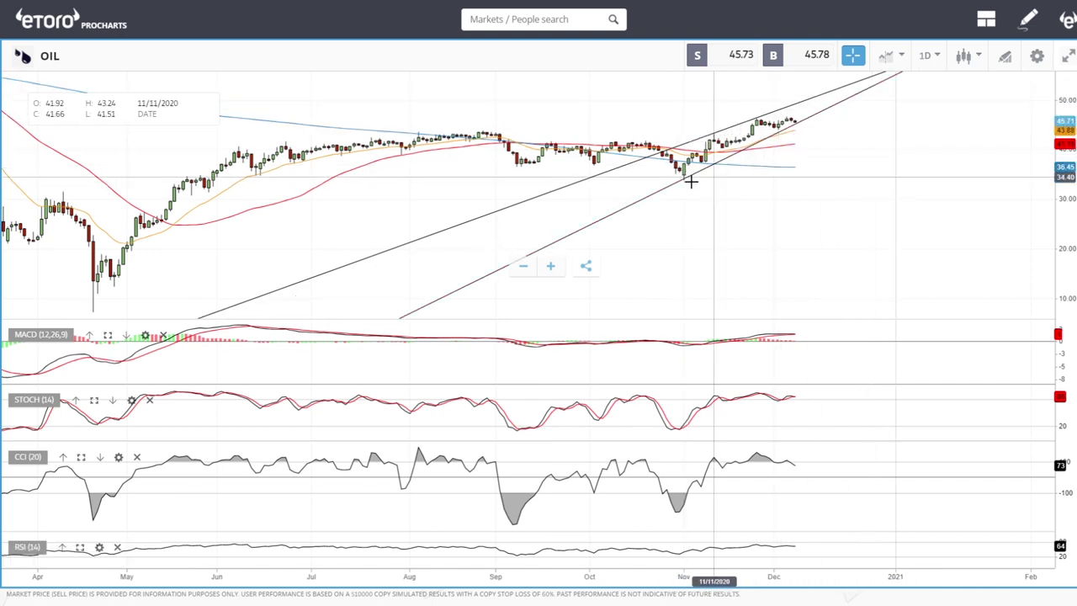
drag(620, 197, 834, 107)
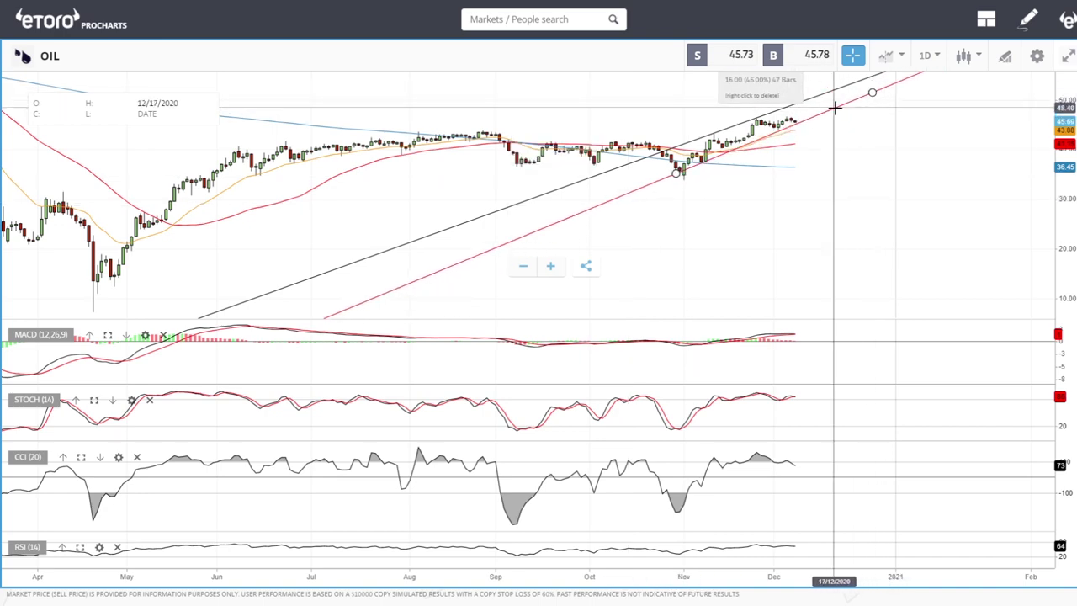
Examine the OIL price between the two rising trend lines, both up close and against the longer-term history.
scroll(883, 193, up, 5)
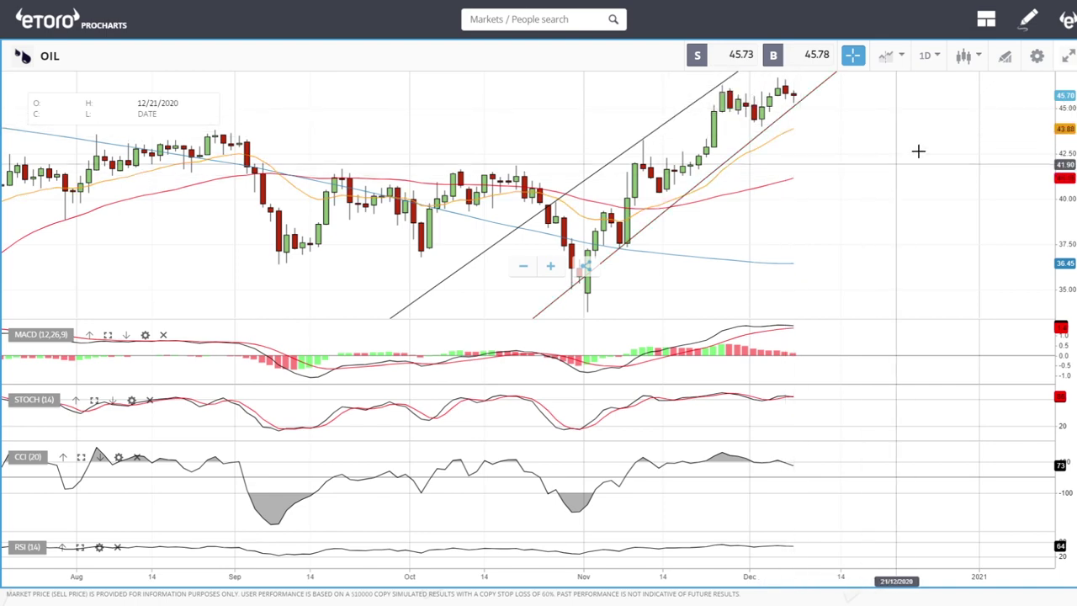
scroll(918, 151, down, 5)
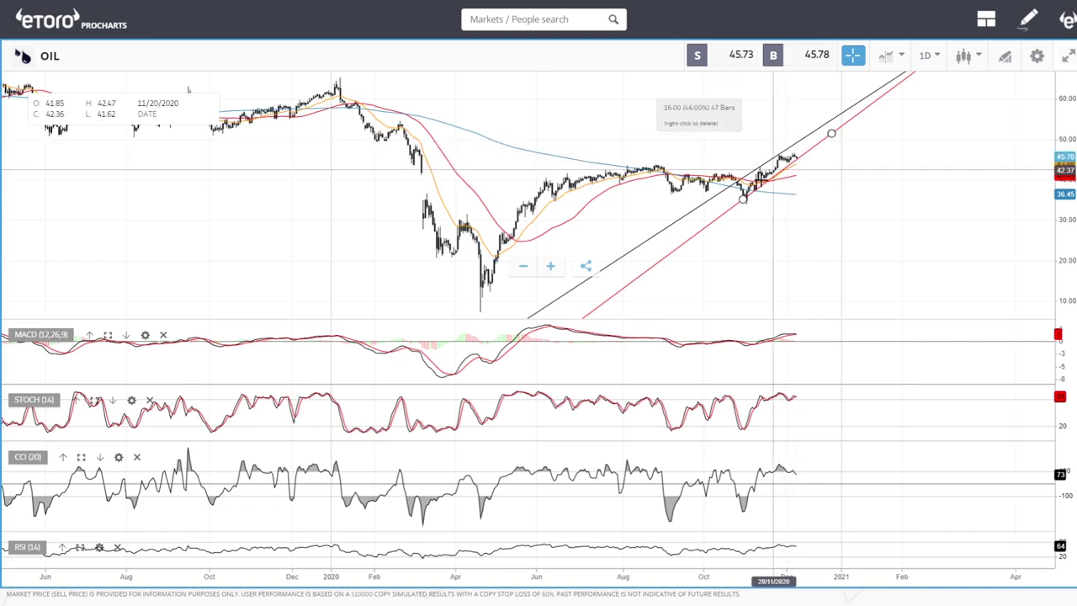
click(805, 148)
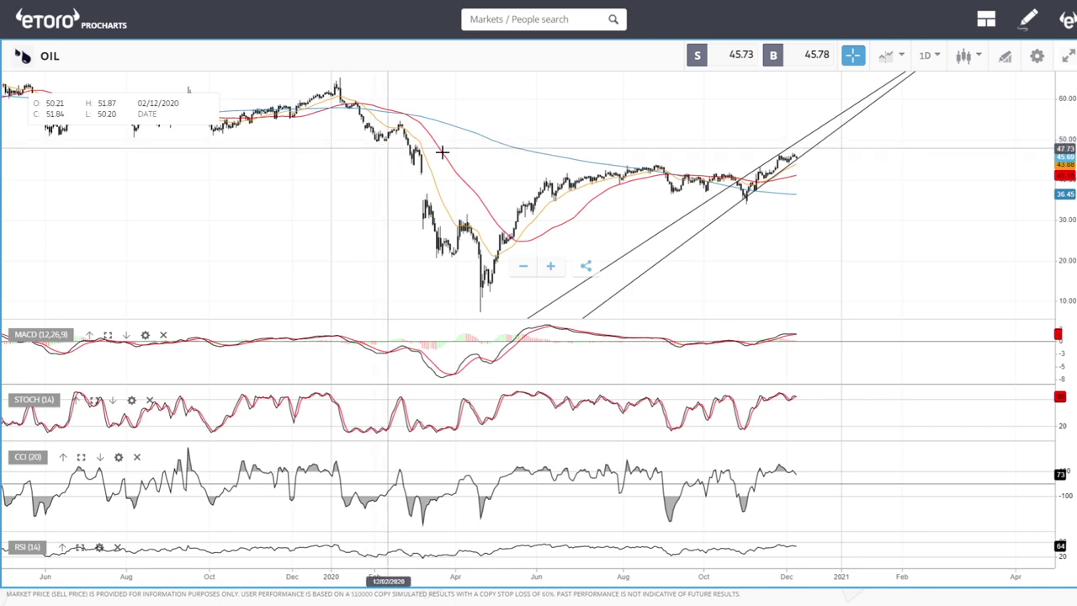
scroll(922, 176, up, 3)
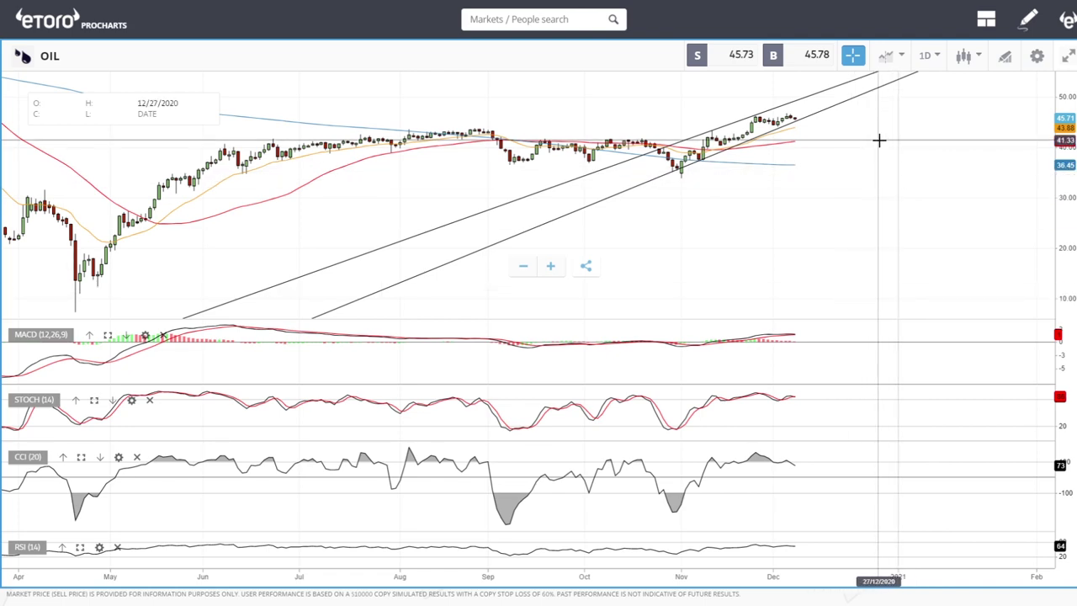
scroll(879, 140, up, 3)
scroll(880, 139, down, 3)
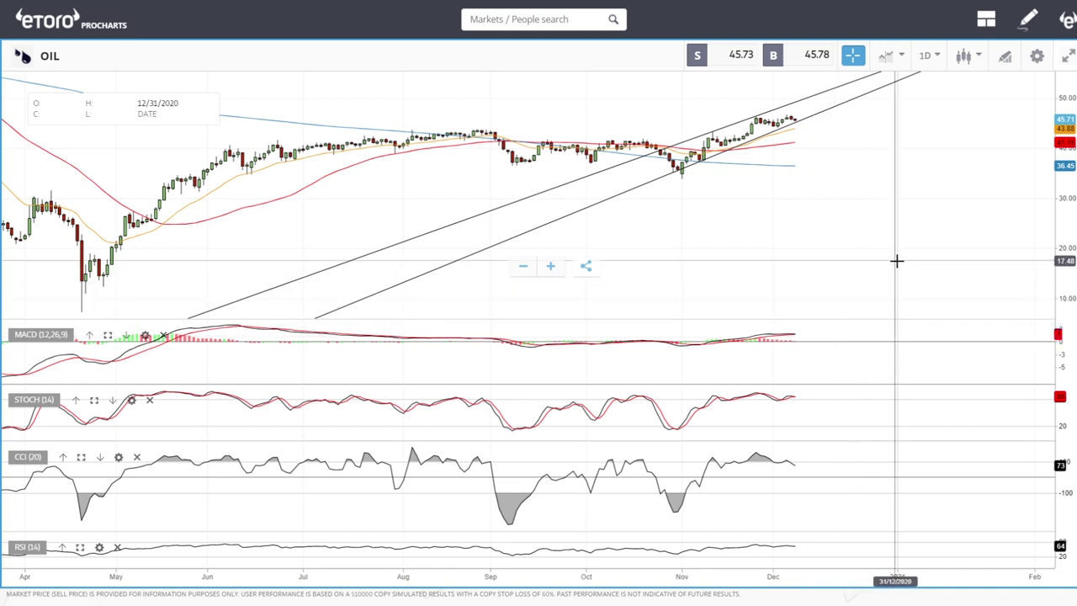
Delete both rising trend lines from the OIL chart.
click(835, 106)
key(Delete)
click(819, 94)
key(Delete)
Search the markets for "nat" and open the NATGAS chart to view its price action since summer.
scroll(867, 159, up, 5)
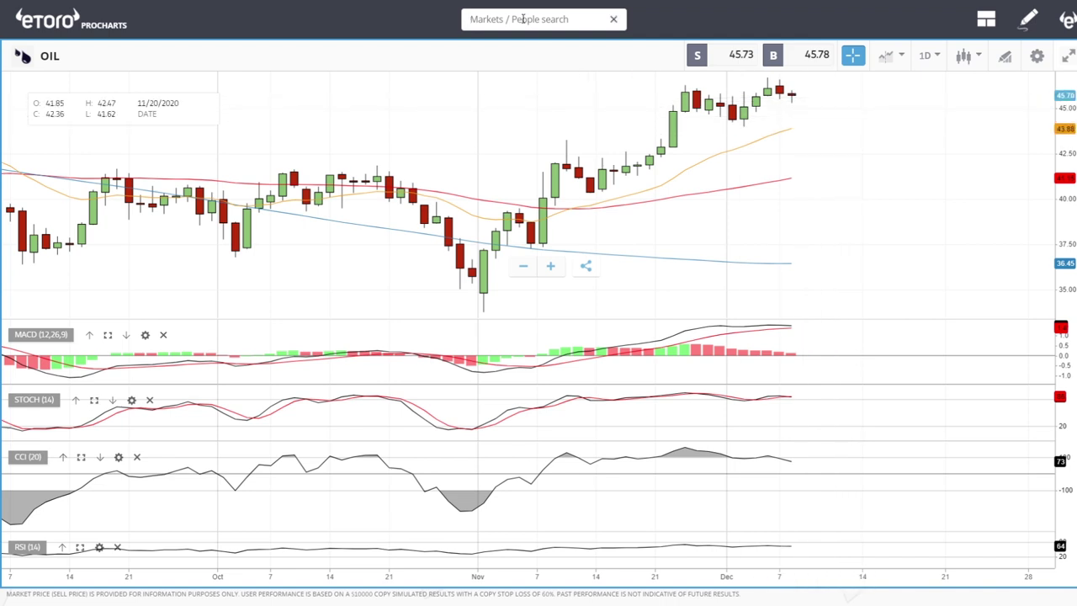
text(at)
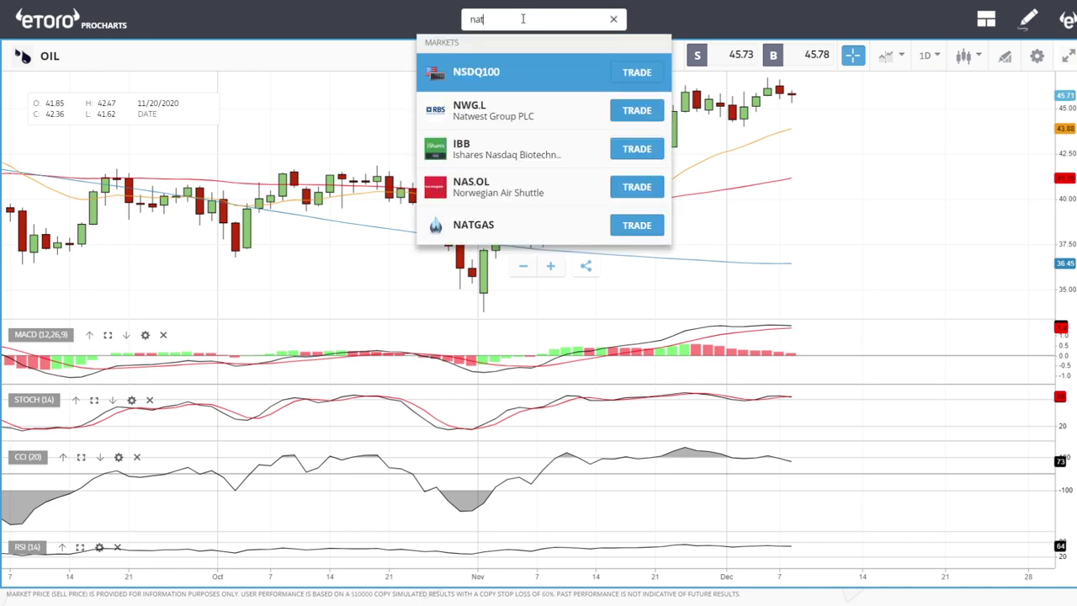
click(497, 112)
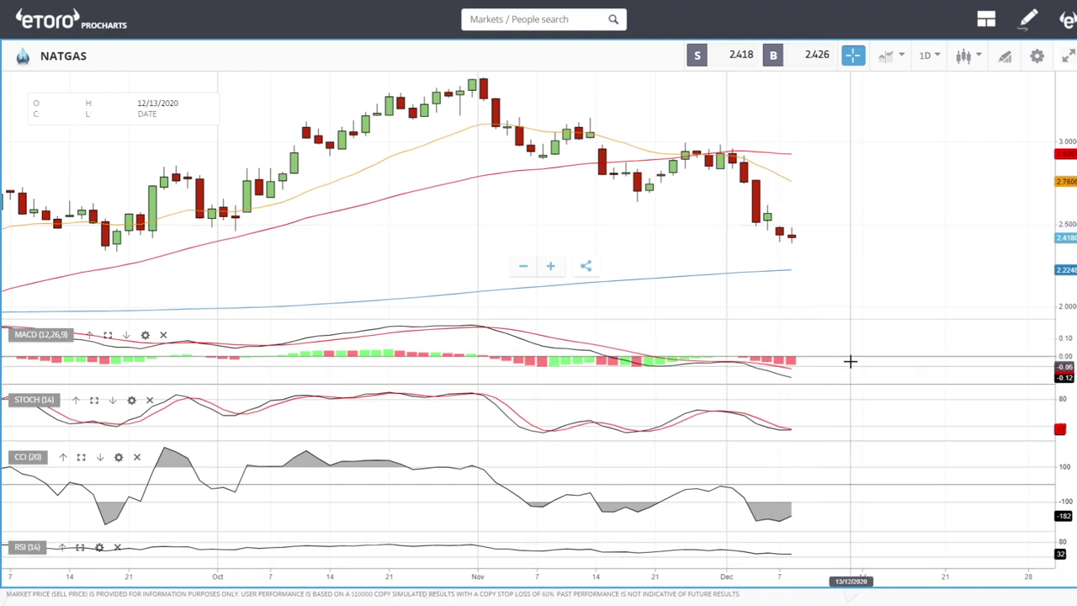
scroll(871, 256, down, 3)
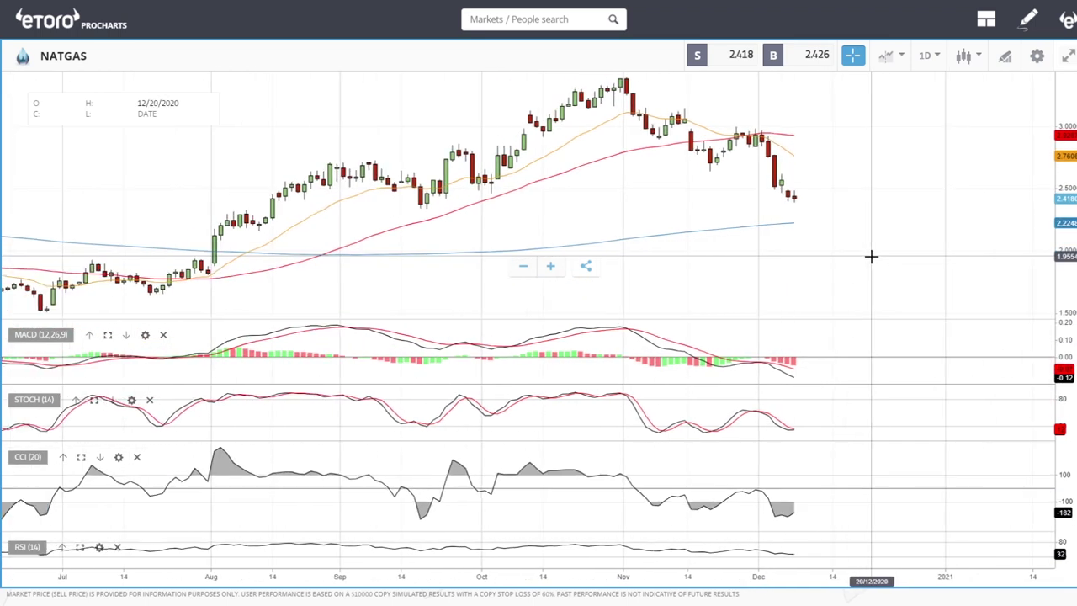
scroll(871, 256, up, 1)
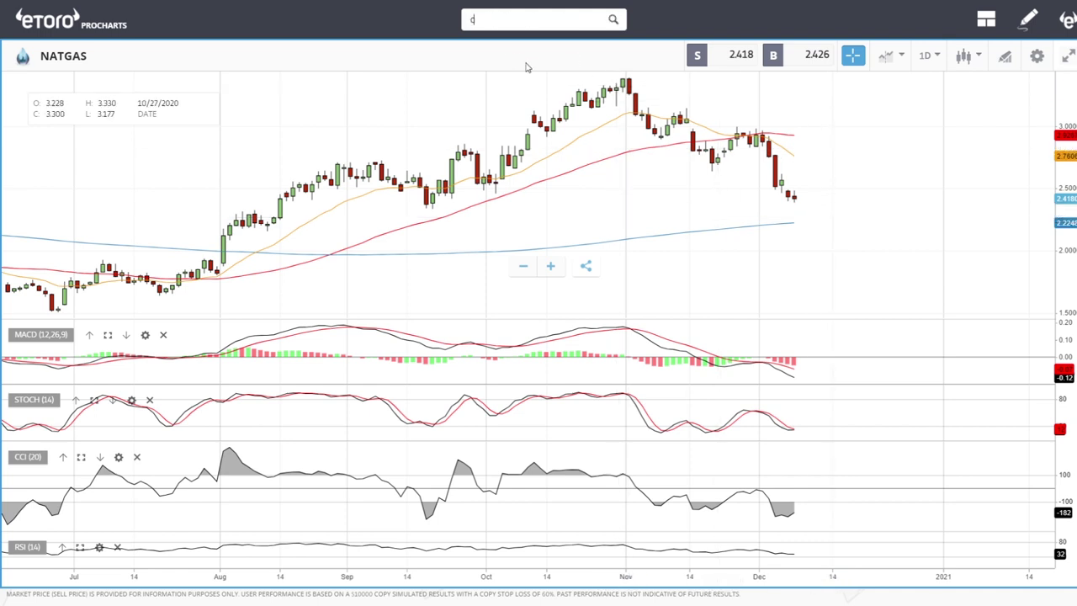
Find COPPER in the market search and open its daily chart on the recent candles.
click(497, 105)
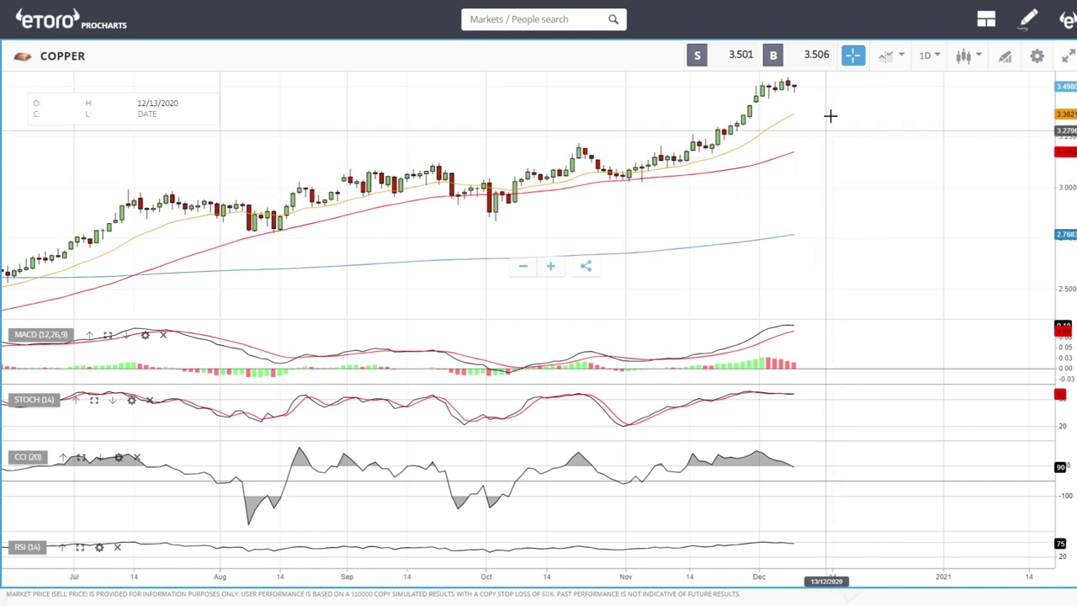
scroll(850, 114, up, 3)
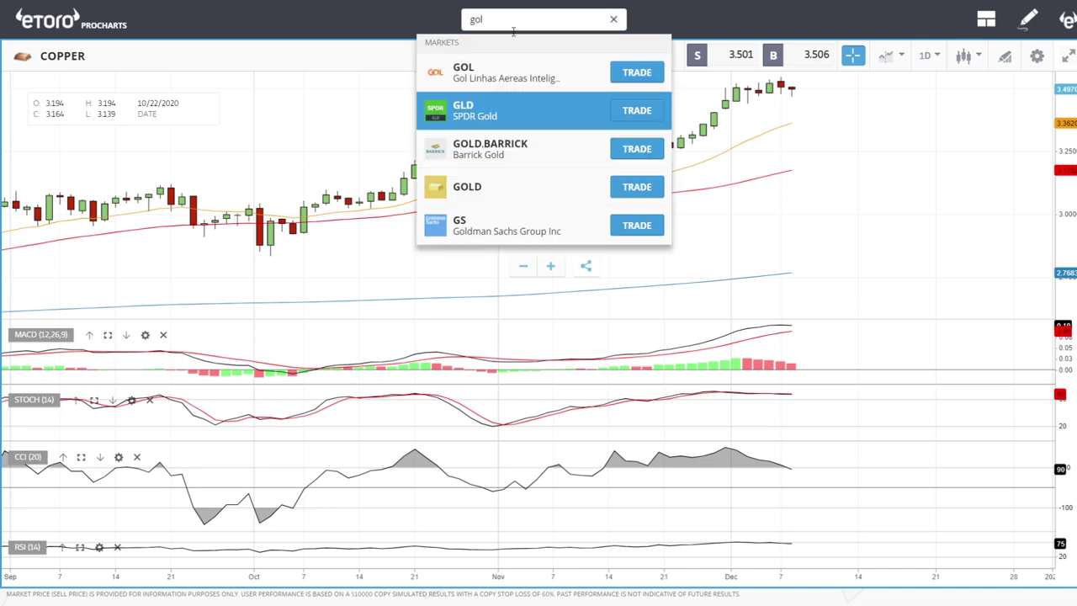
Search the markets for "gol" and open the GOLD chart on the candles since late October.
click(504, 185)
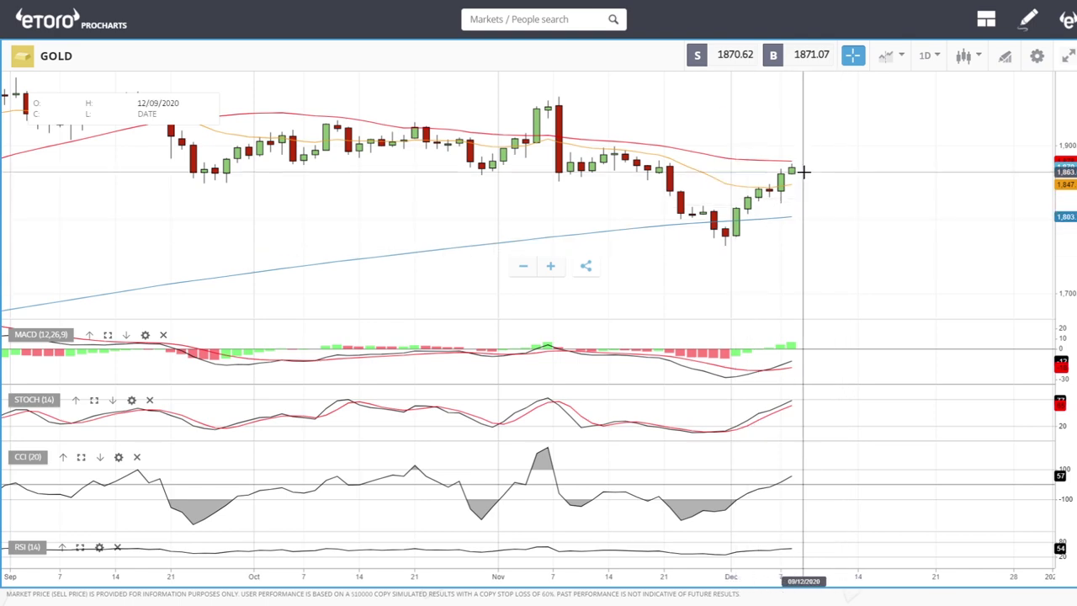
scroll(858, 189, up, 2)
scroll(842, 181, up, 2)
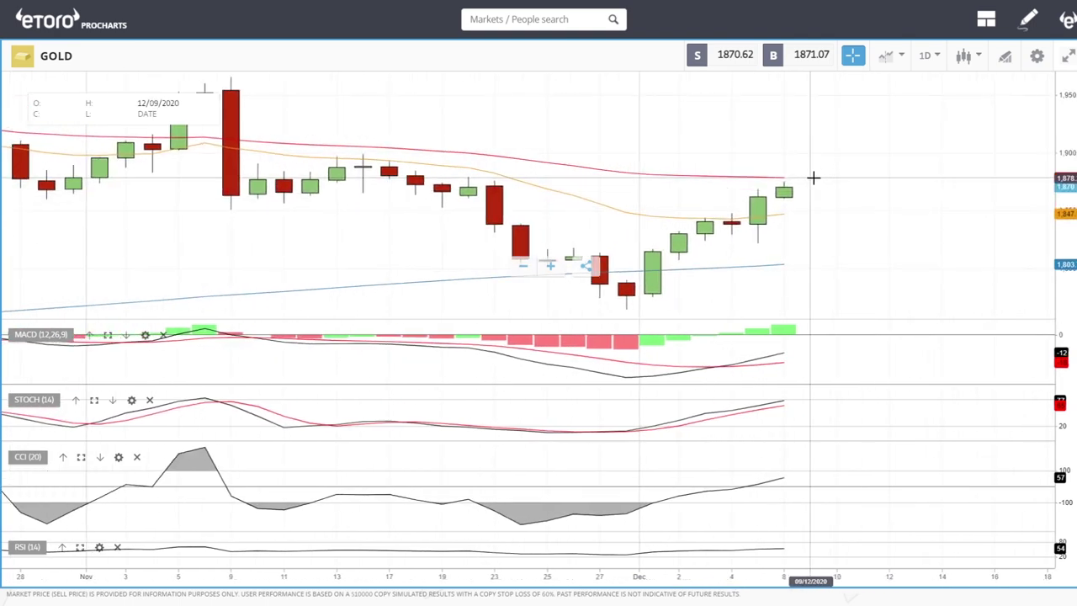
Draw a falling trend line on the GOLD chart from the August 2020 high across the early November high.
scroll(847, 221, down, 4)
scroll(847, 223, down, 3)
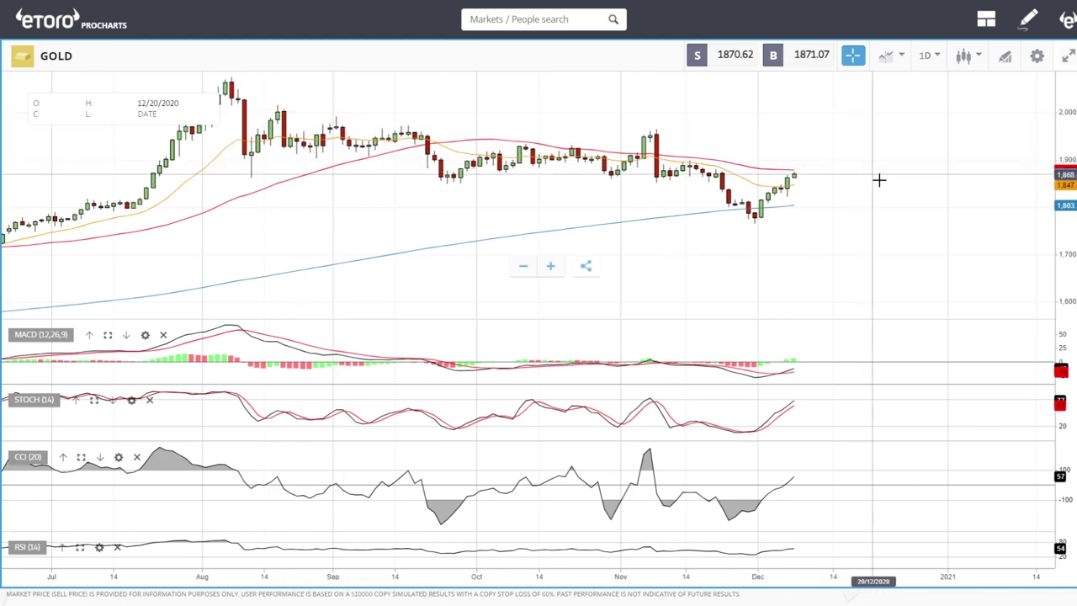
scroll(880, 178, down, 5)
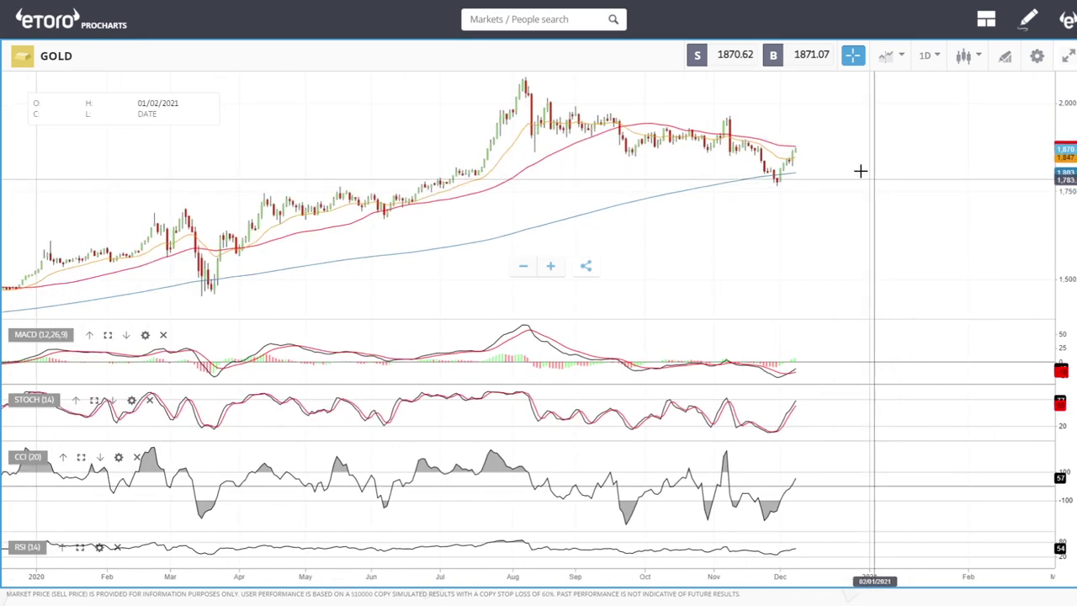
click(1009, 58)
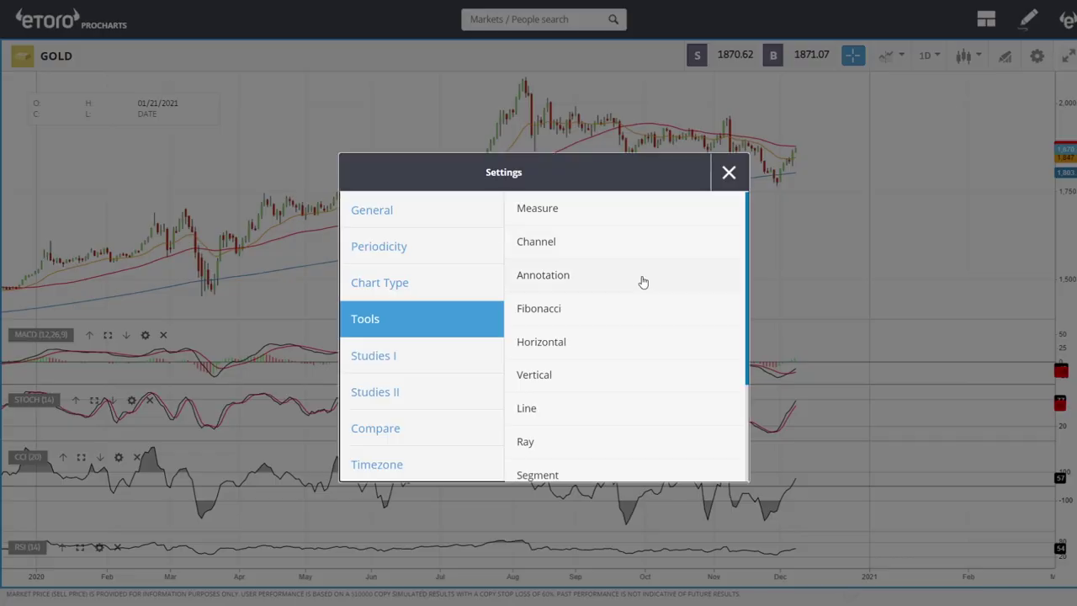
click(560, 389)
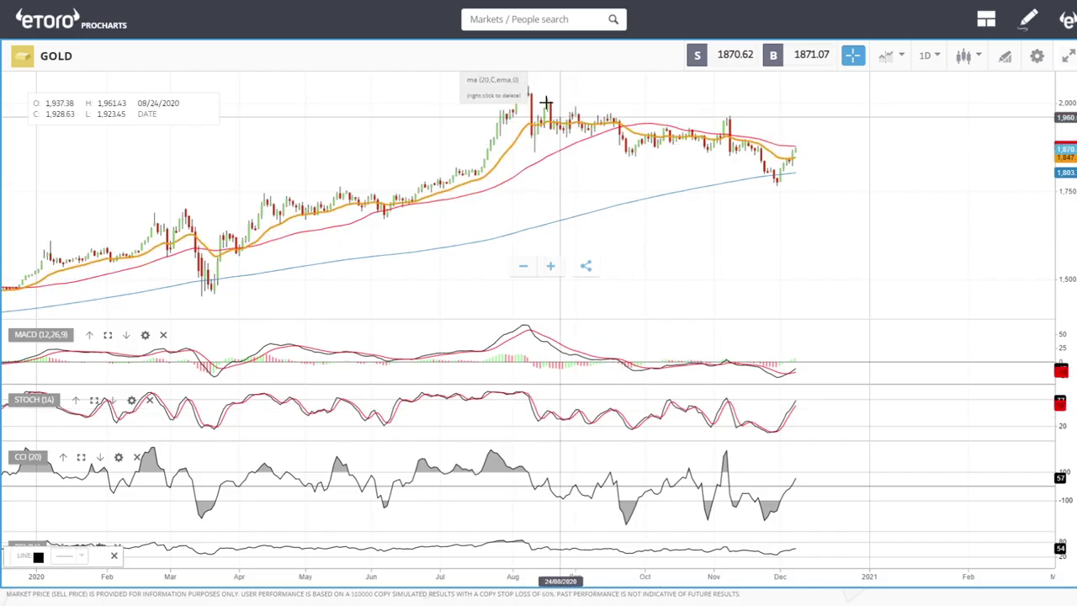
mouse_move(525, 77)
mouse_down()
mouse_move(812, 116)
mouse_move(837, 132)
mouse_up()
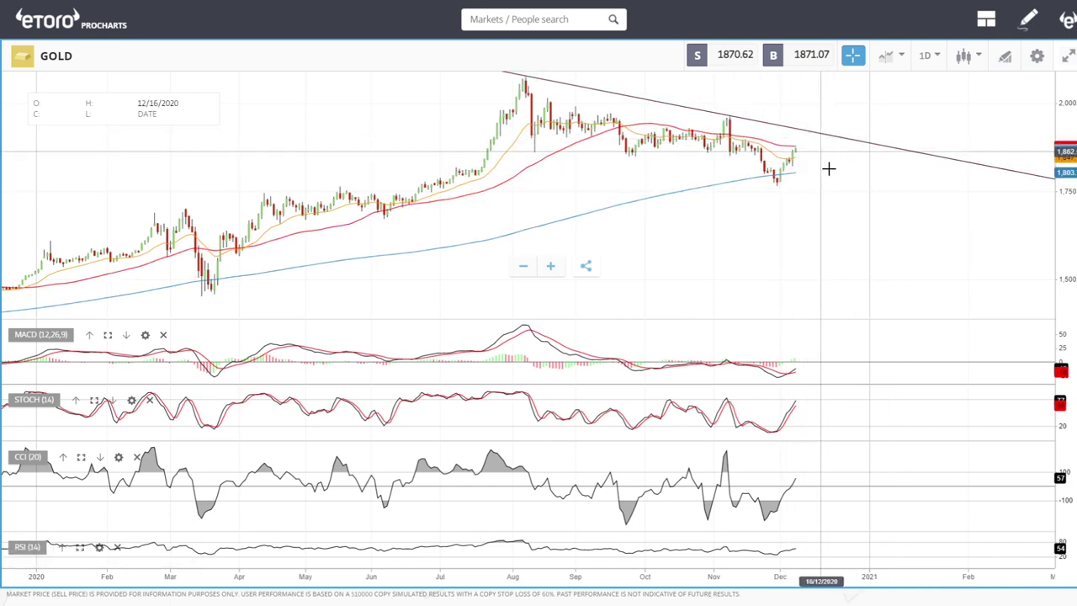
Draw a rising trend line on the GOLD chart from the March 2020 low along the late November low.
click(1003, 59)
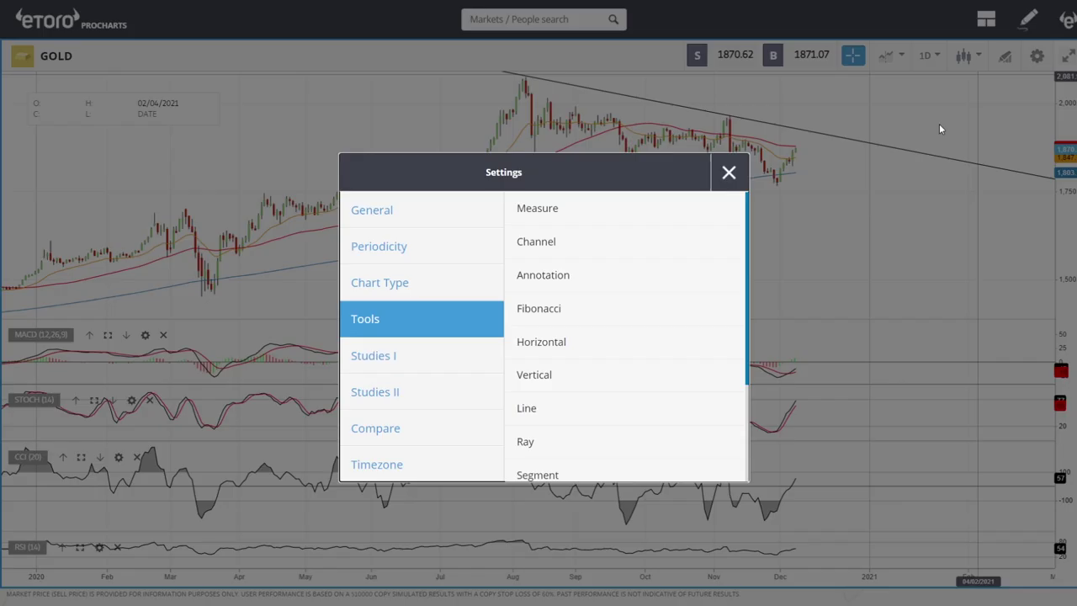
click(560, 416)
mouse_move(201, 296)
mouse_down()
mouse_move(836, 190)
mouse_move(887, 162)
mouse_up()
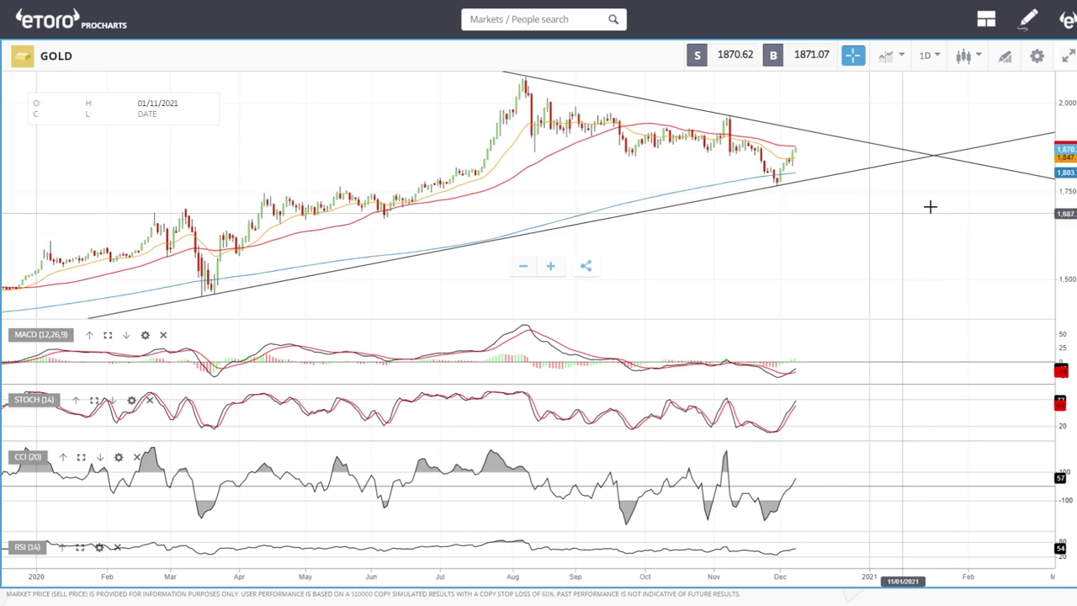
scroll(842, 204, up, 5)
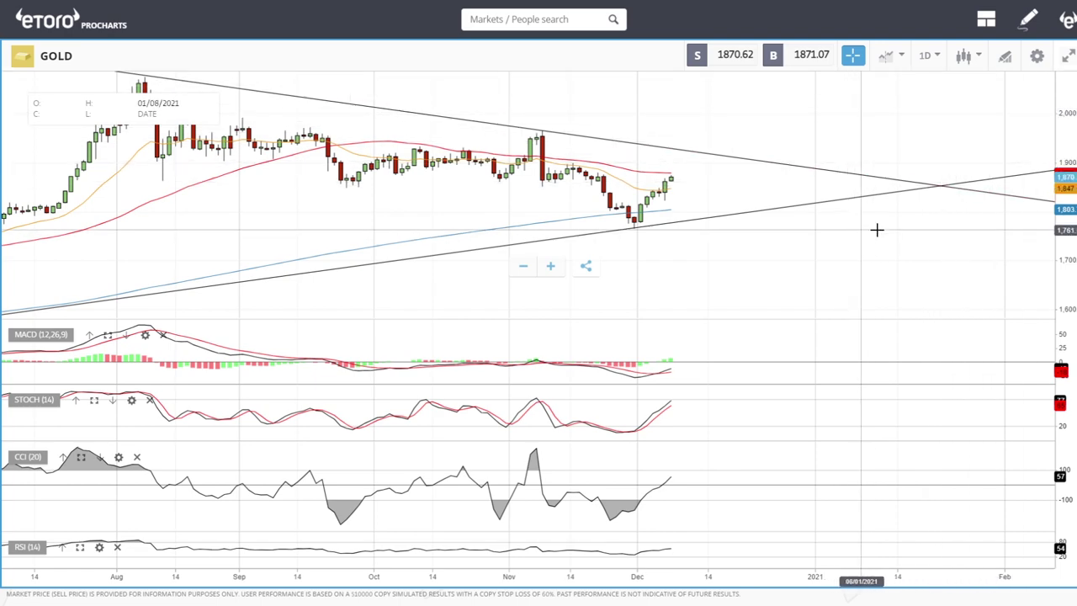
scroll(887, 235, down, 3)
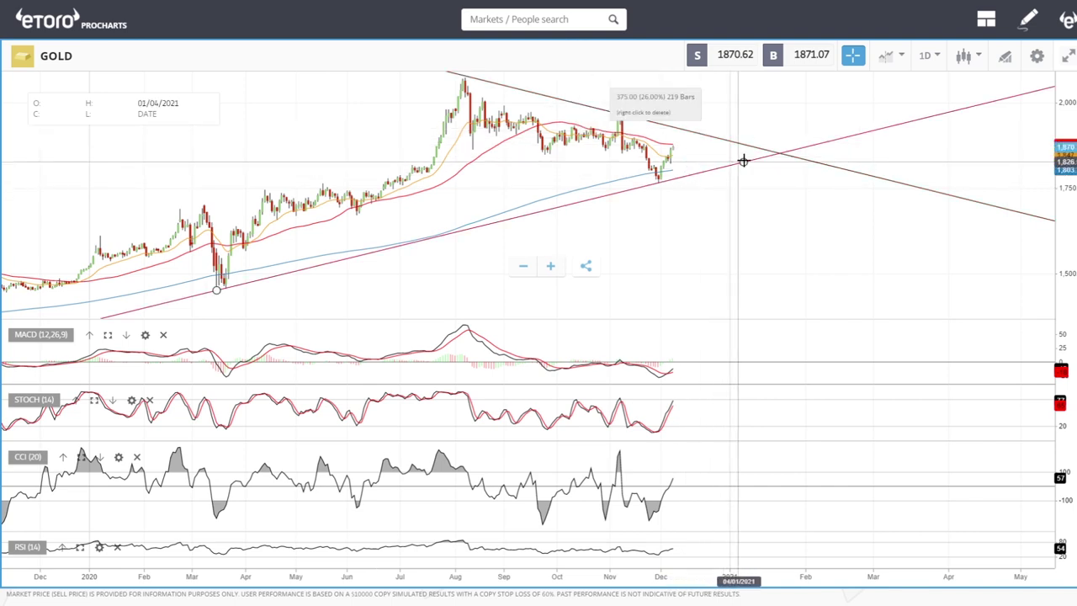
scroll(815, 224, up, 4)
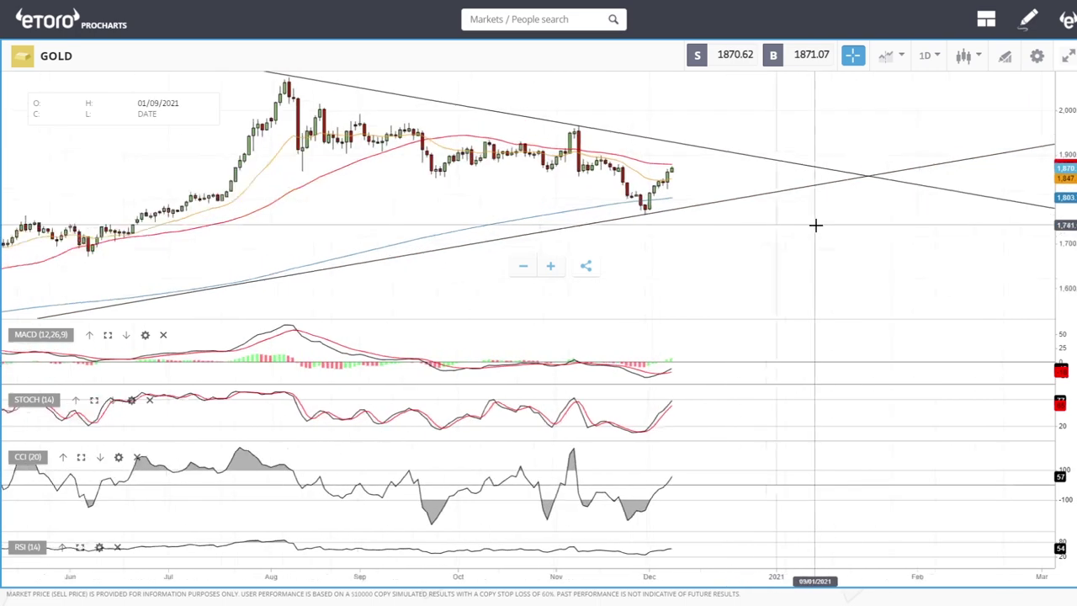
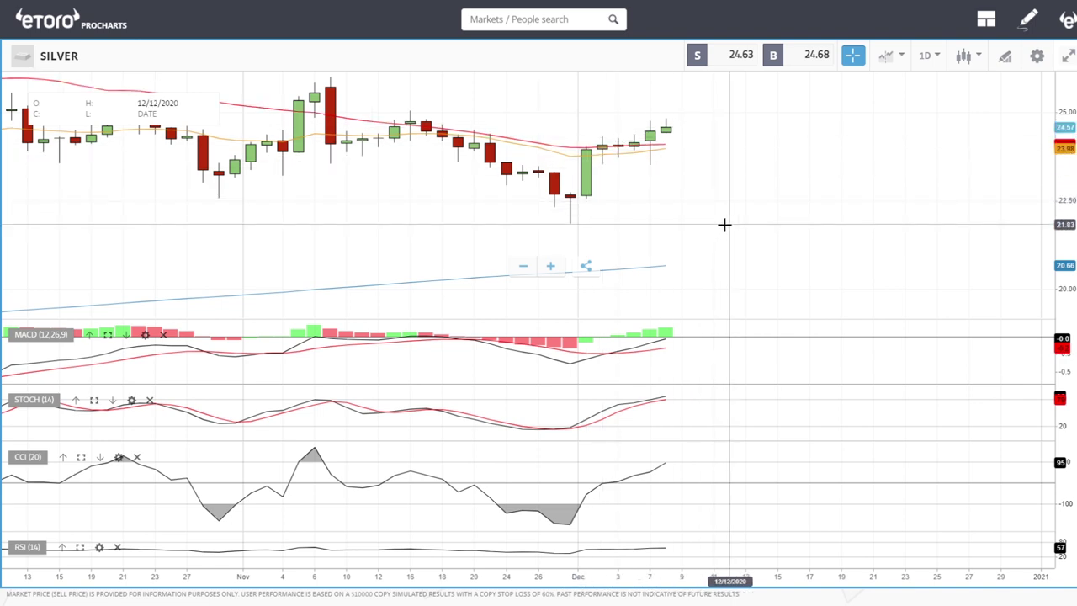
Draw a falling trend line on the SILVER chart from the August 2020 high along the November high, extending past the December candles.
scroll(721, 220, down, 5)
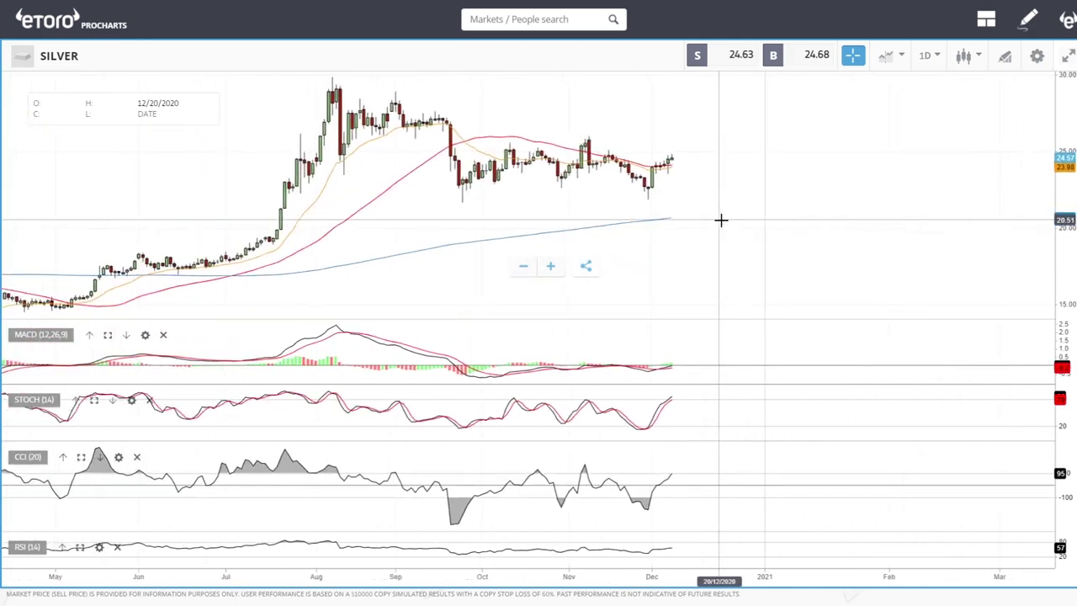
click(1004, 55)
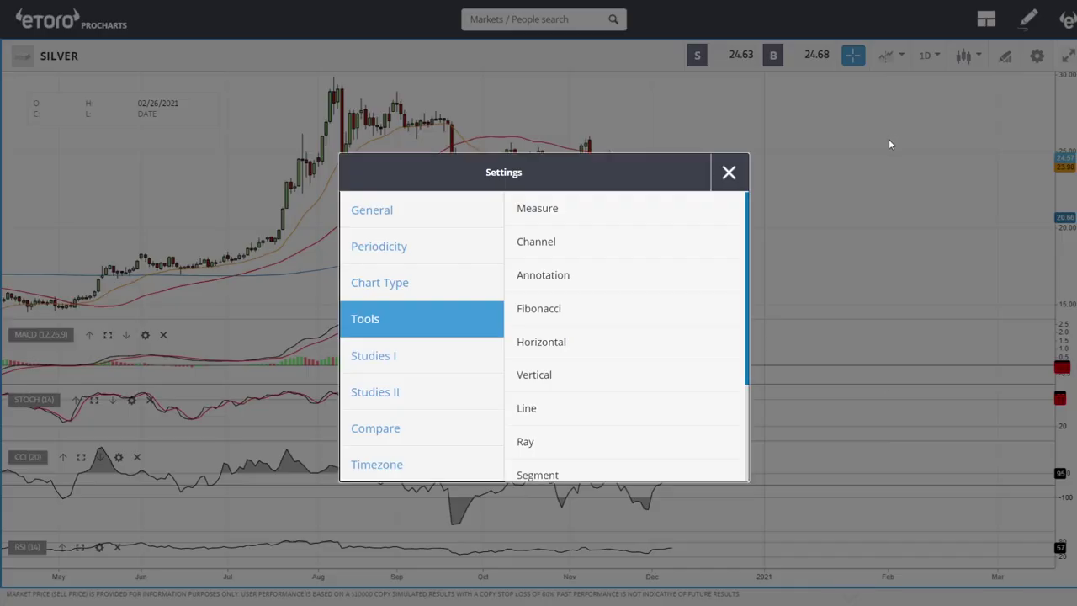
click(527, 408)
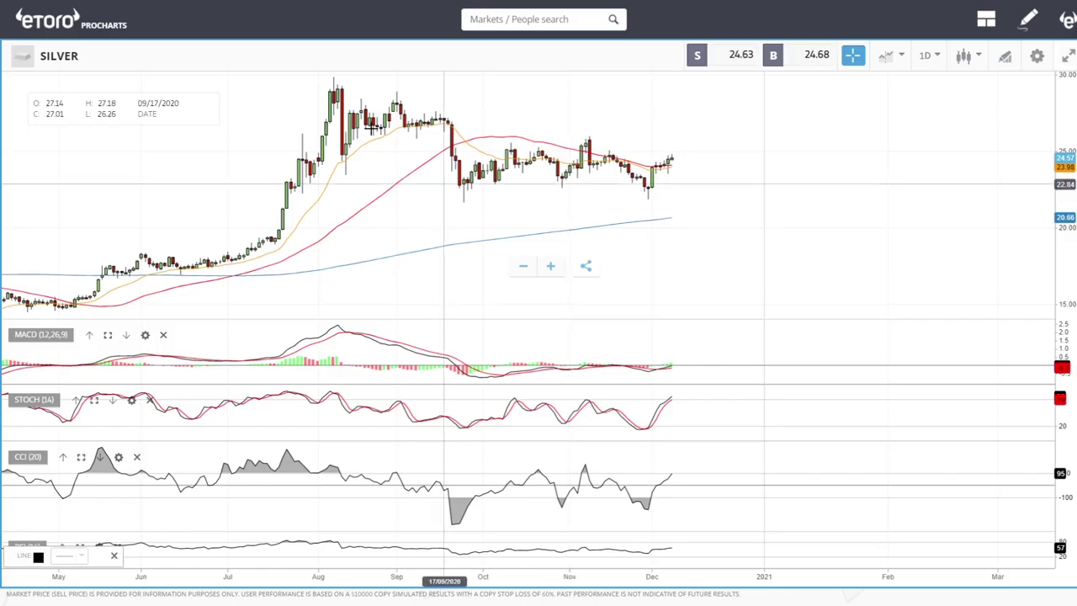
click(333, 78)
click(751, 173)
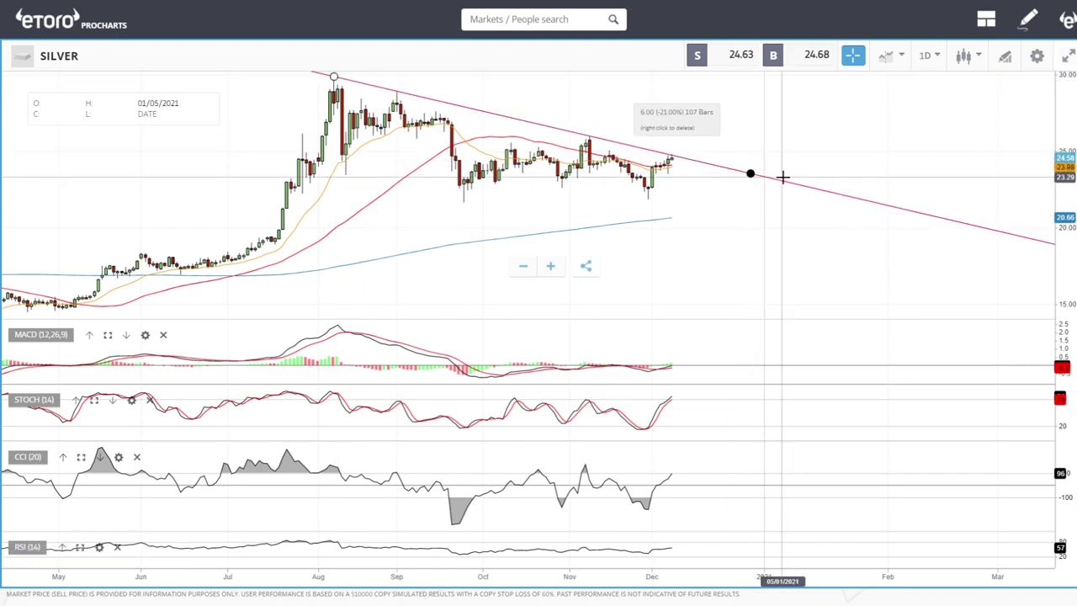
scroll(755, 202, up, 4)
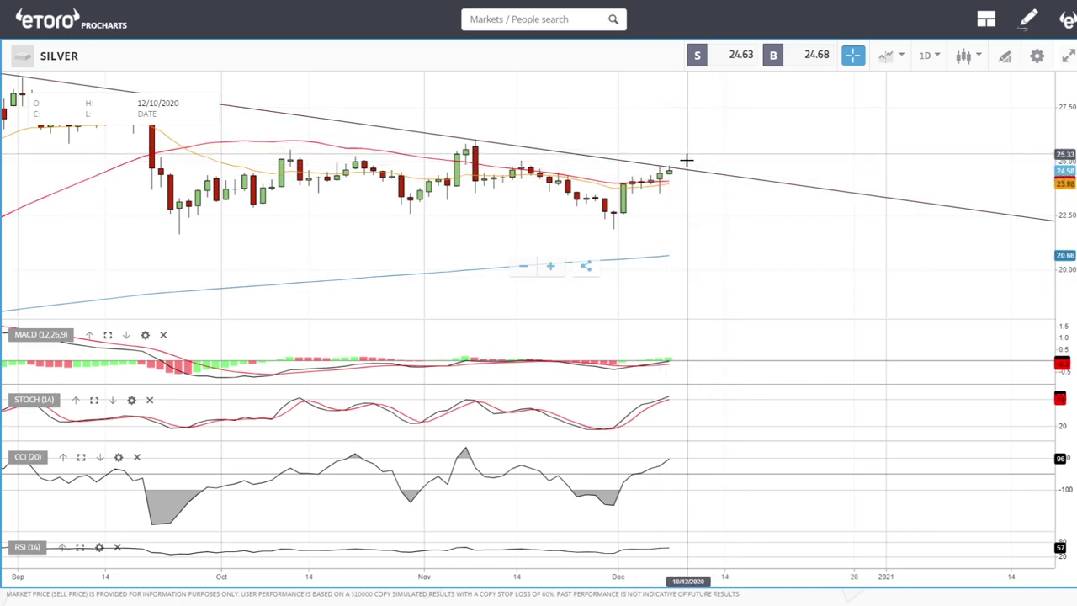
scroll(805, 198, down, 3)
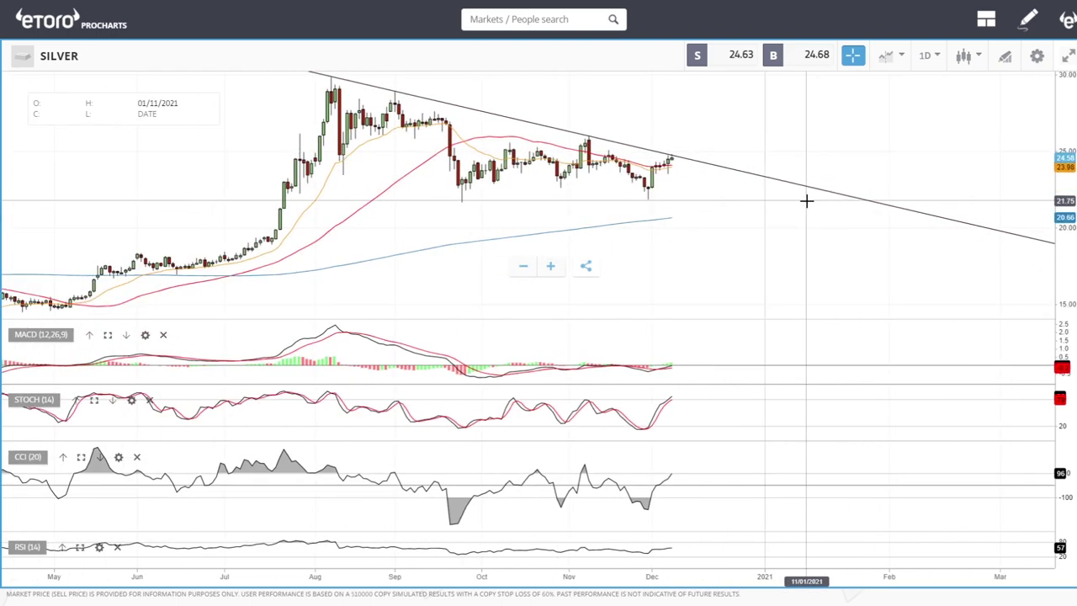
Add a Fibonacci retracement to the SILVER chart from the March 2020 low to the August 2020 high.
scroll(806, 201, down, 3)
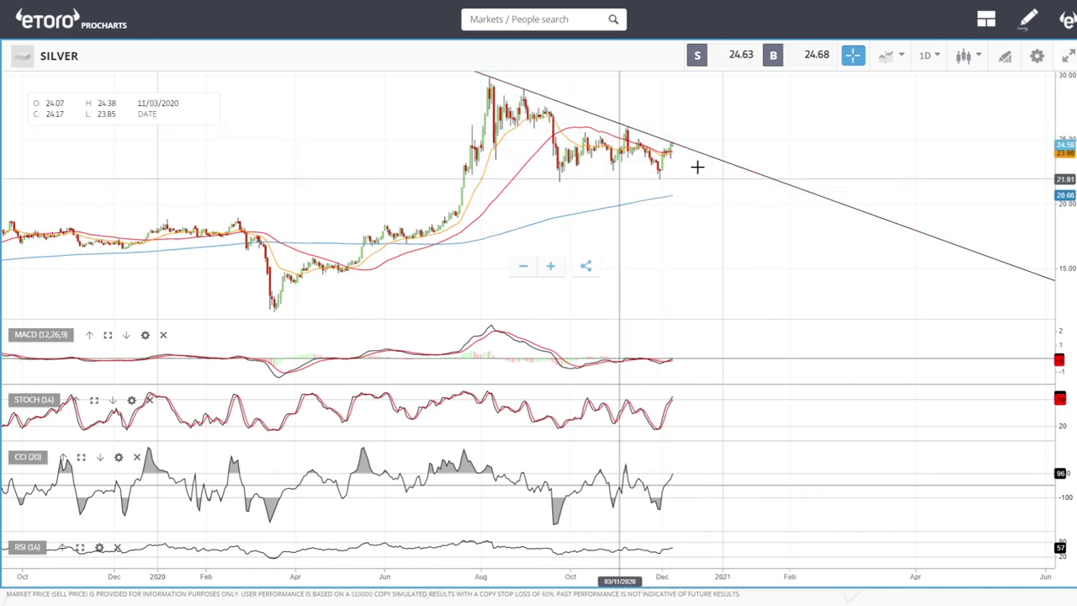
scroll(702, 244, up, 3)
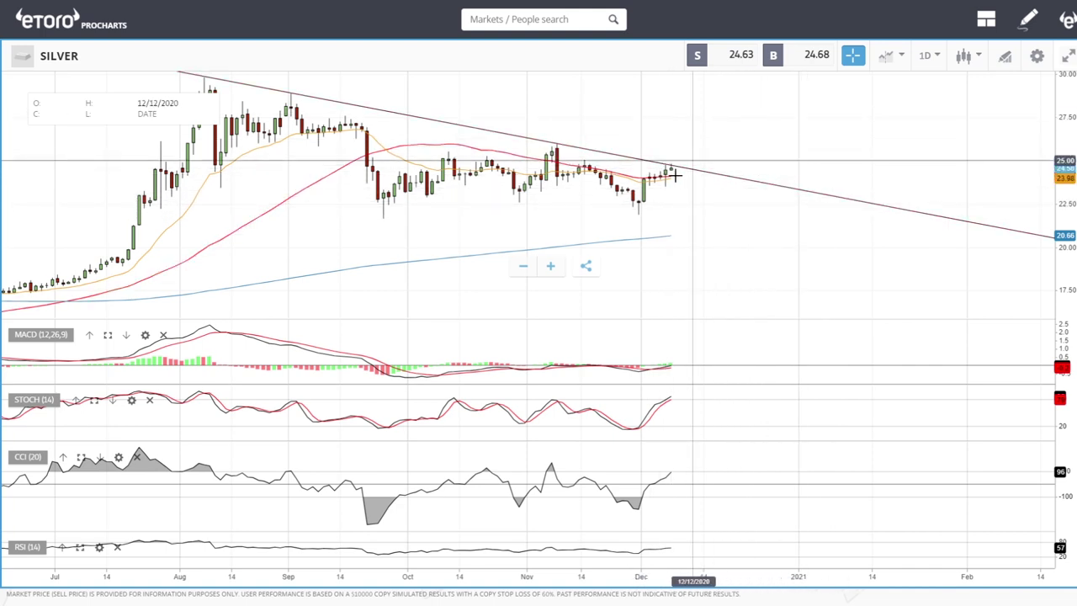
scroll(788, 227, down, 3)
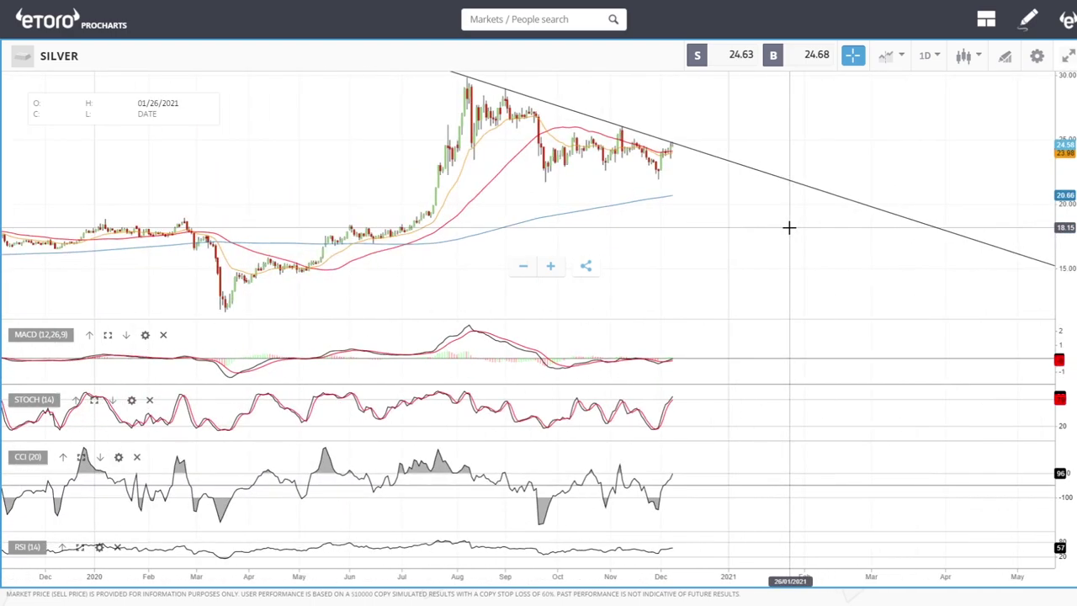
click(1013, 56)
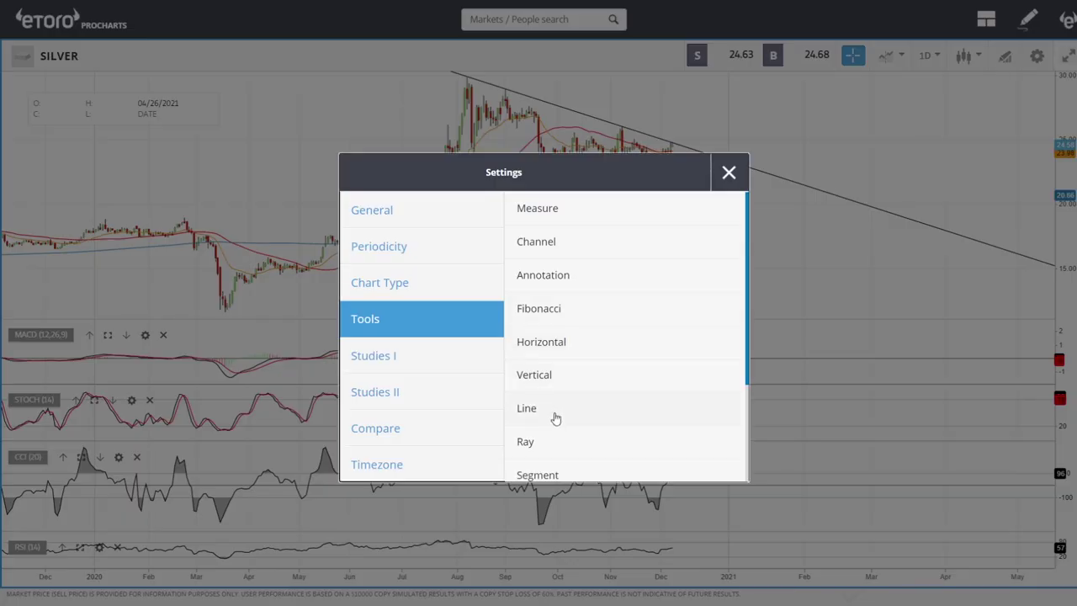
click(548, 318)
drag(224, 311, 468, 76)
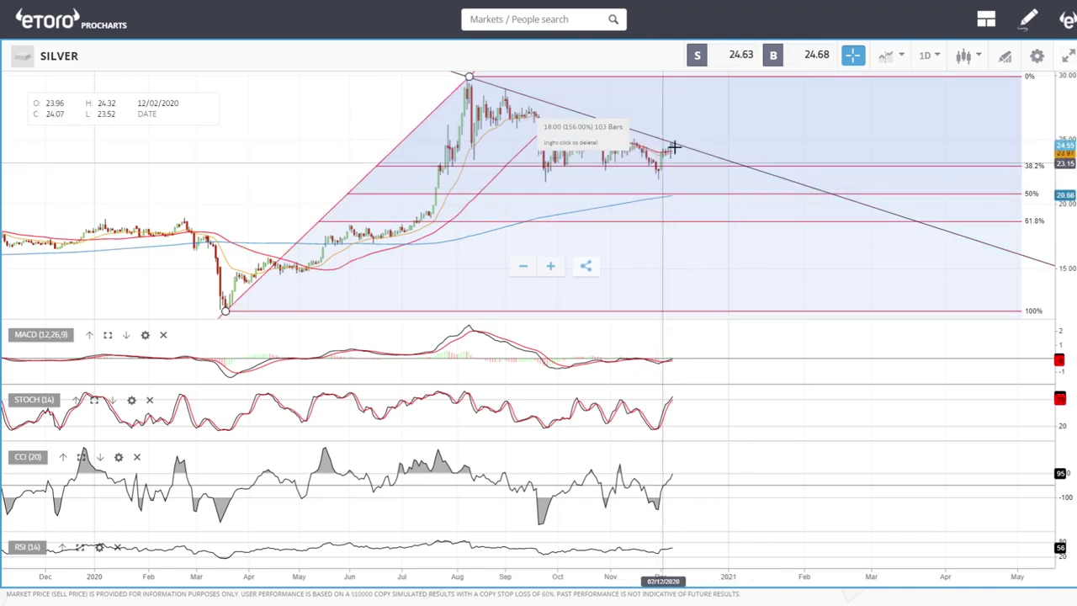
Search the markets for "pla" and open the PLATINUM chart on the candles since mid-September.
click(514, 23)
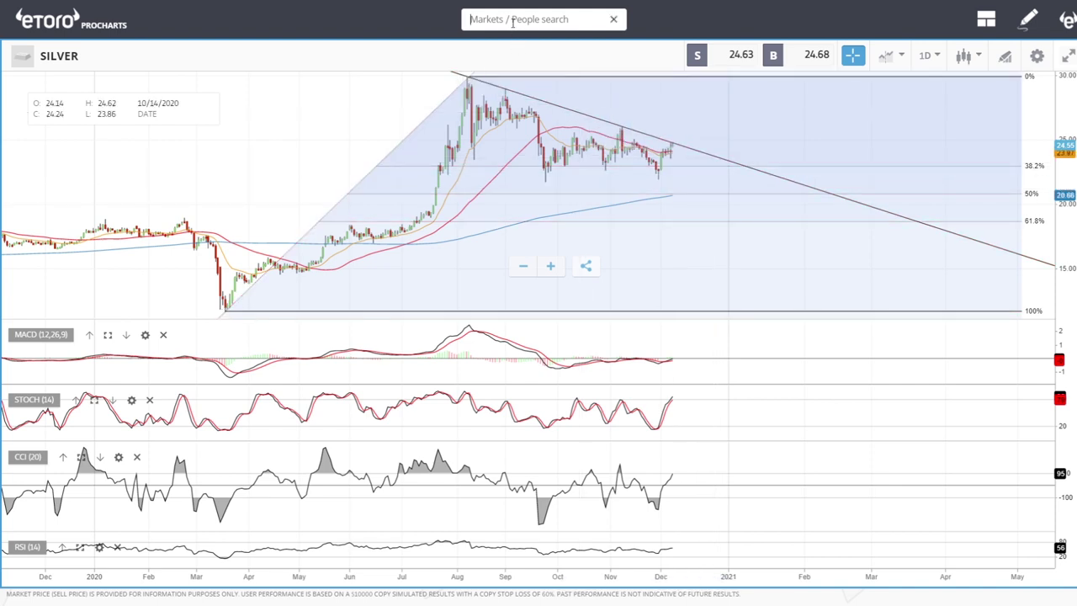
text(pla)
click(484, 109)
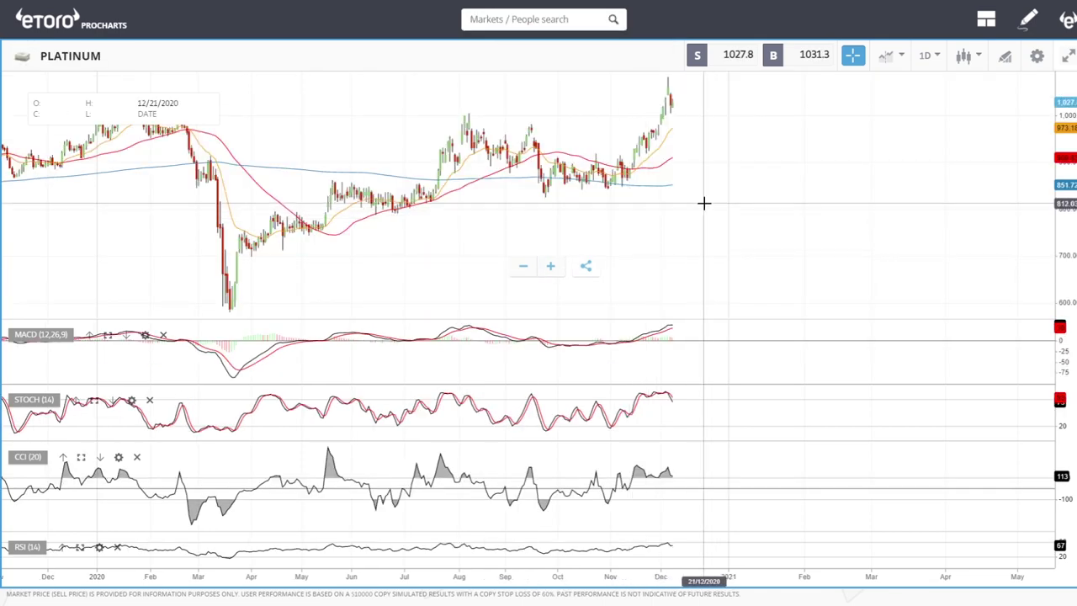
scroll(702, 204, up, 3)
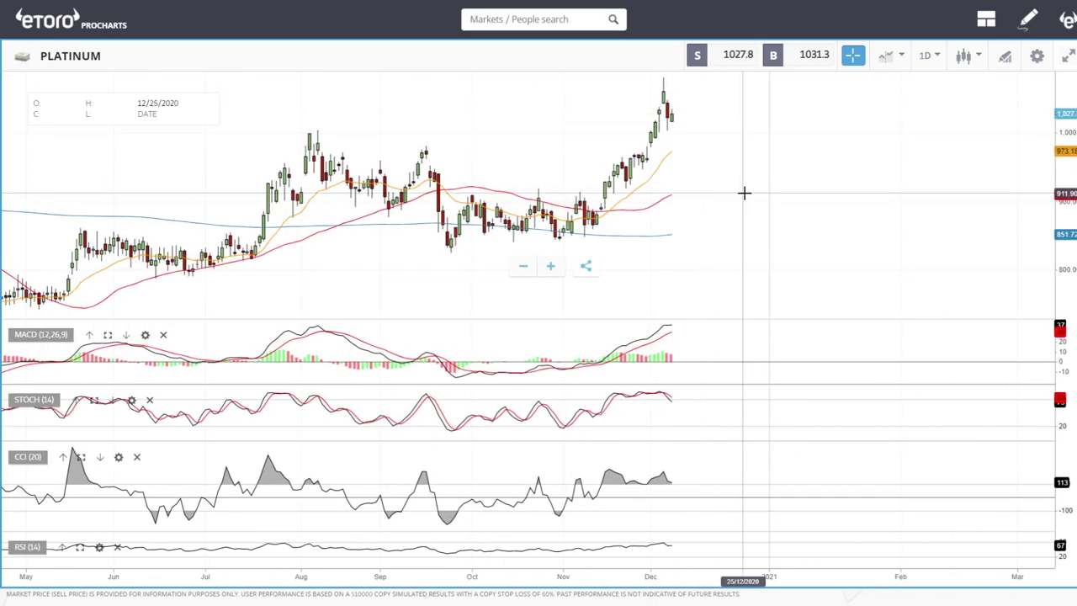
scroll(745, 193, up, 3)
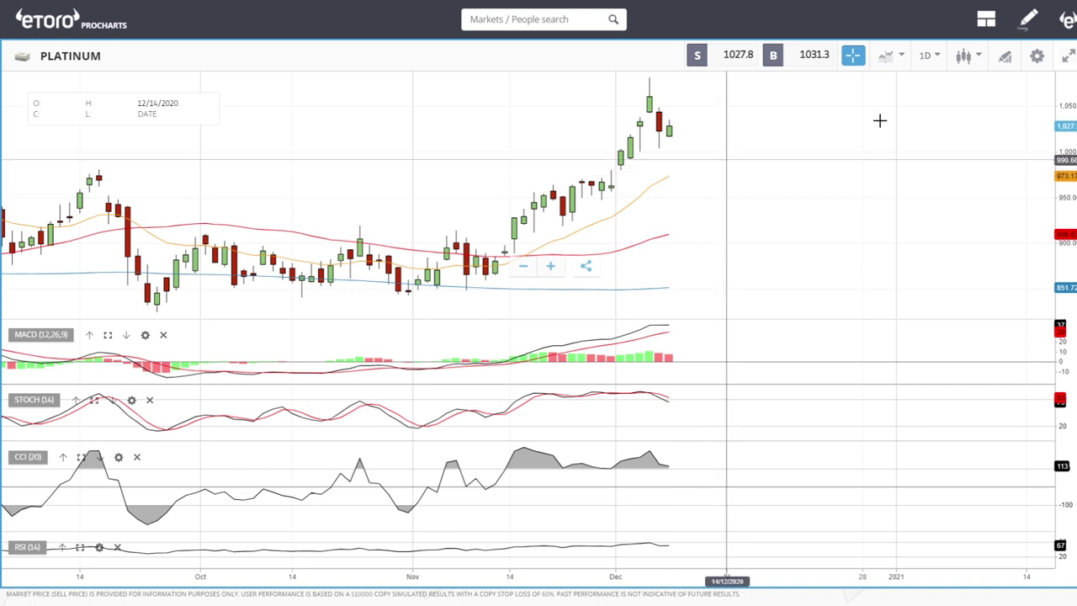
Place a horizontal line on the PLATINUM chart at the mid-September high, at about 981.6.
click(1005, 57)
click(561, 342)
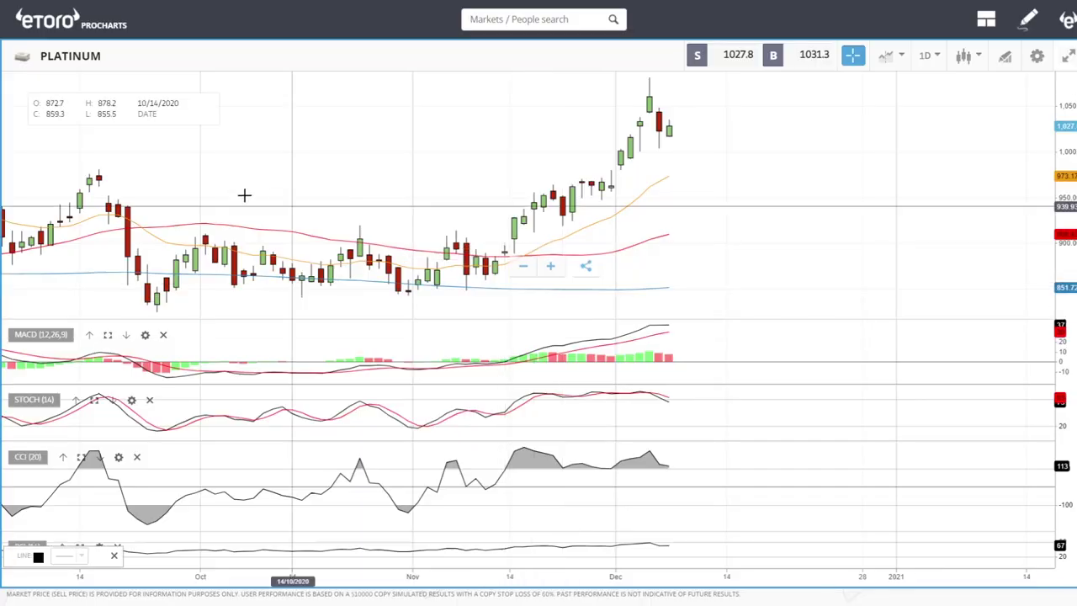
click(105, 168)
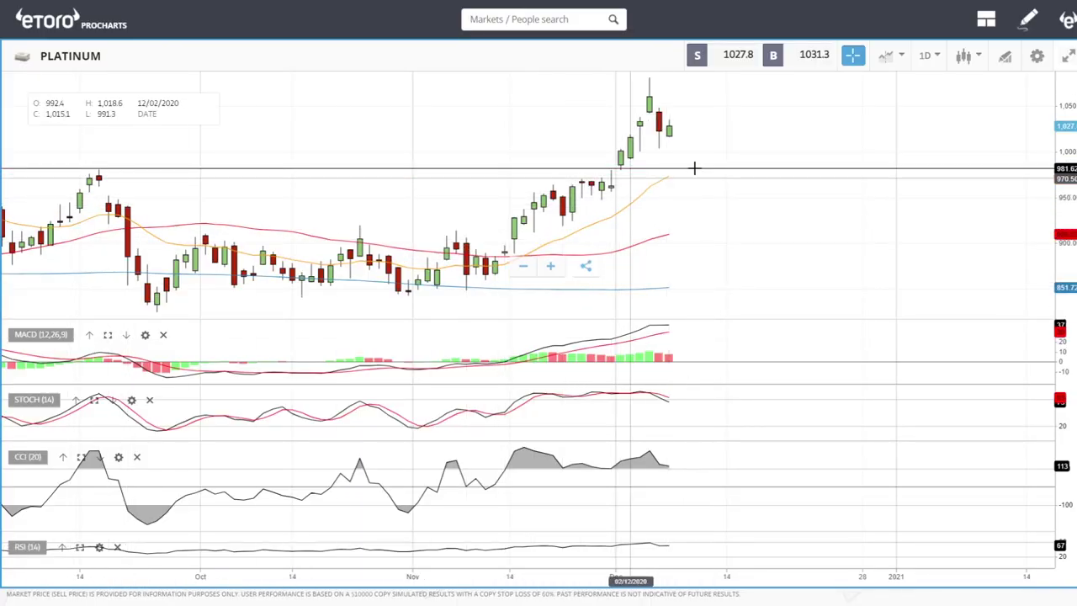
scroll(281, 227, down, 5)
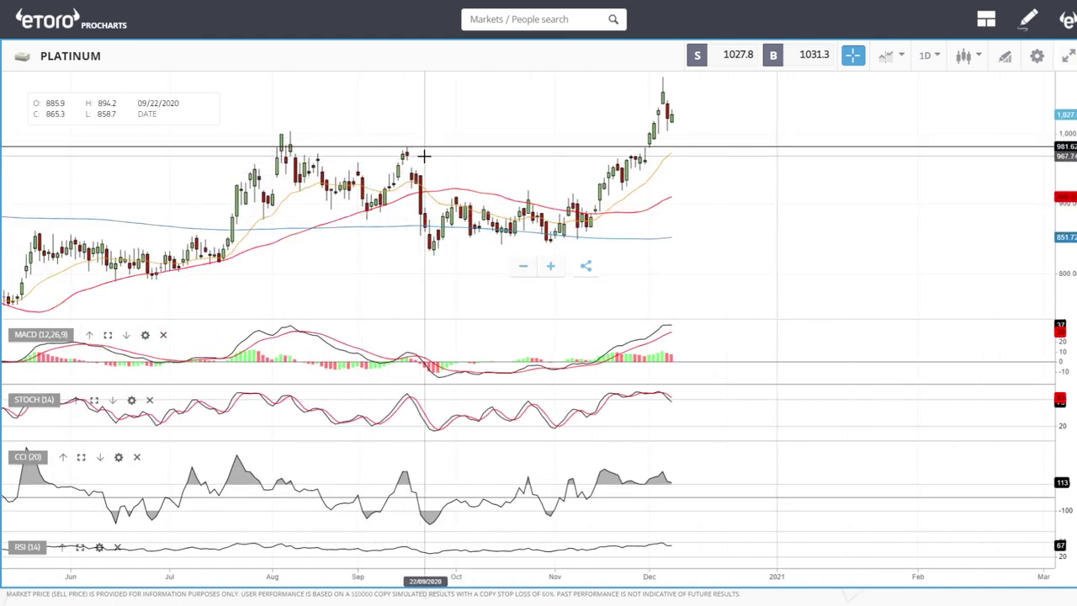
drag(427, 146, 416, 144)
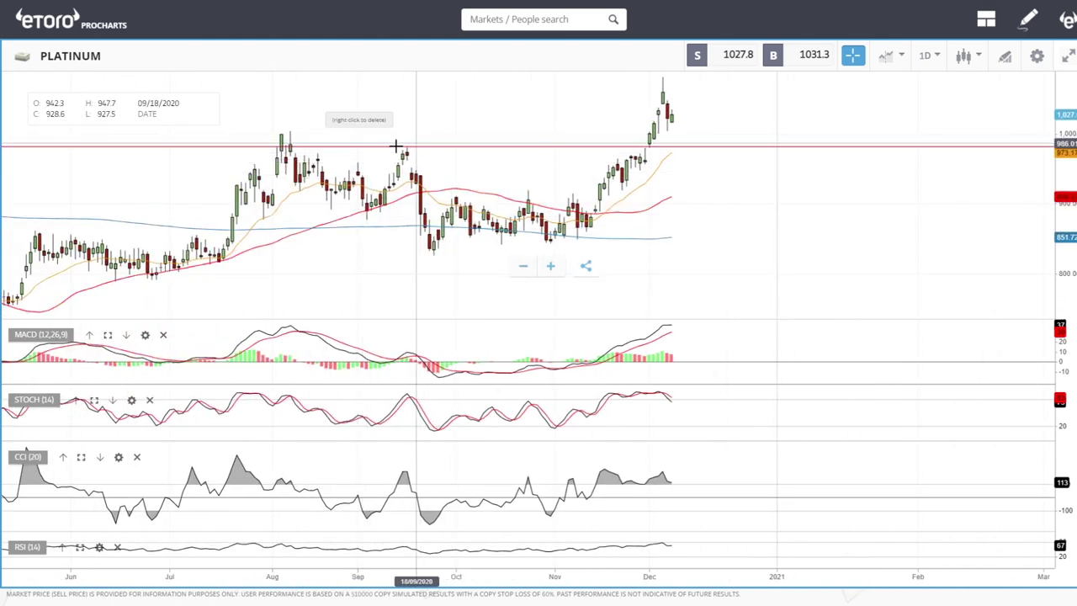
scroll(724, 173, up, 3)
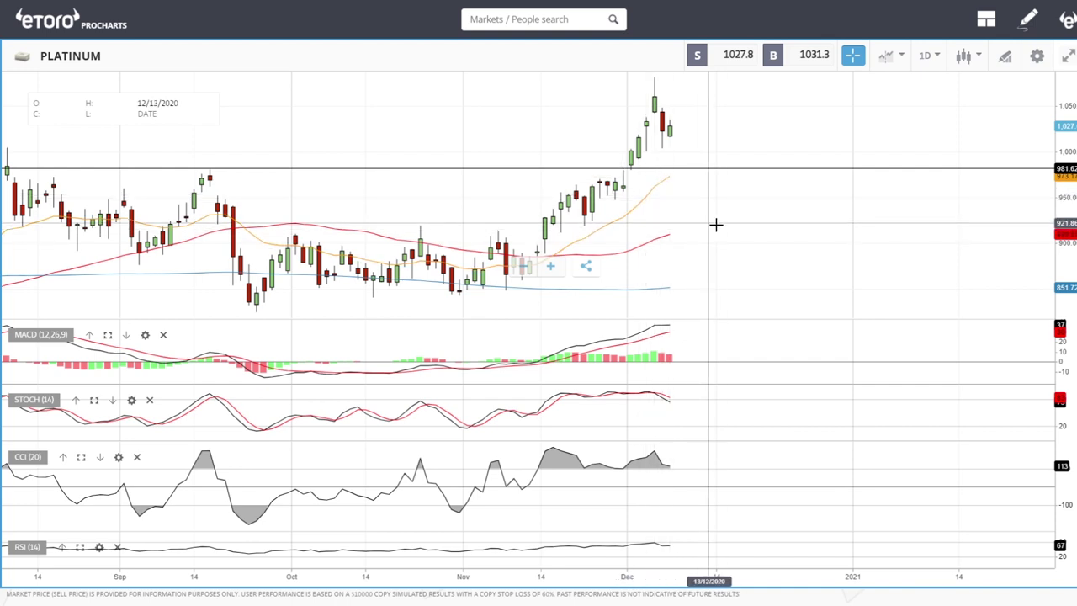
Search the markets for "pall" and open the PALLADIUM chart to view its price action since May.
click(562, 17)
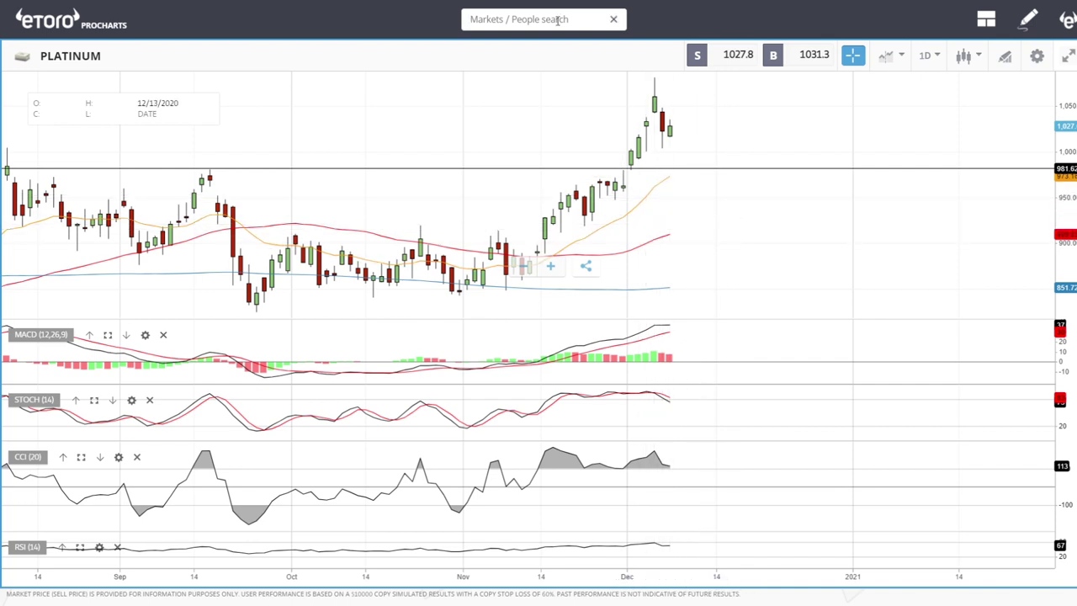
text(pall)
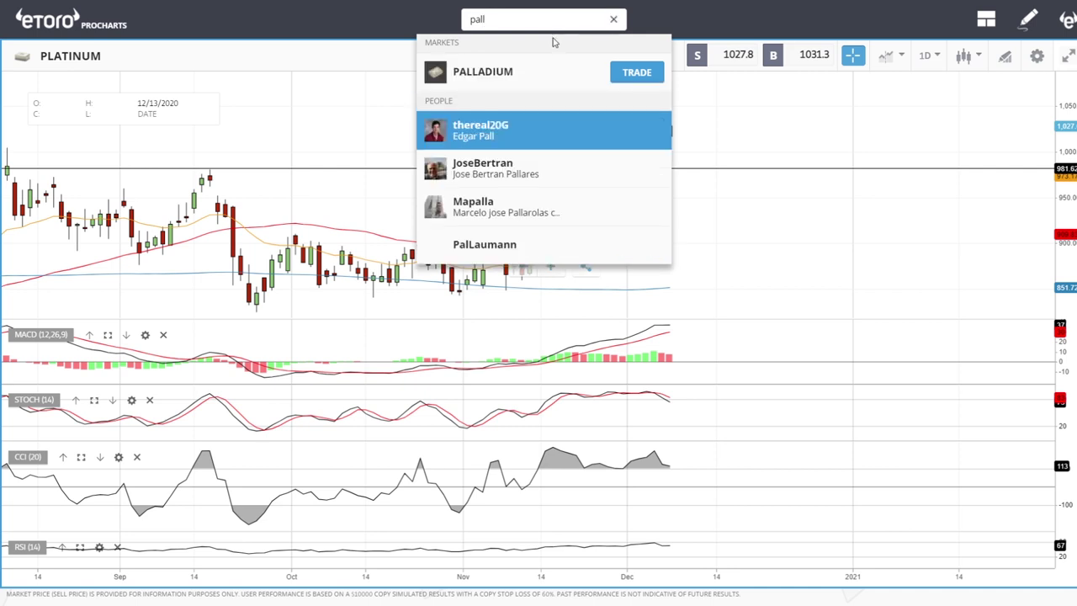
click(500, 78)
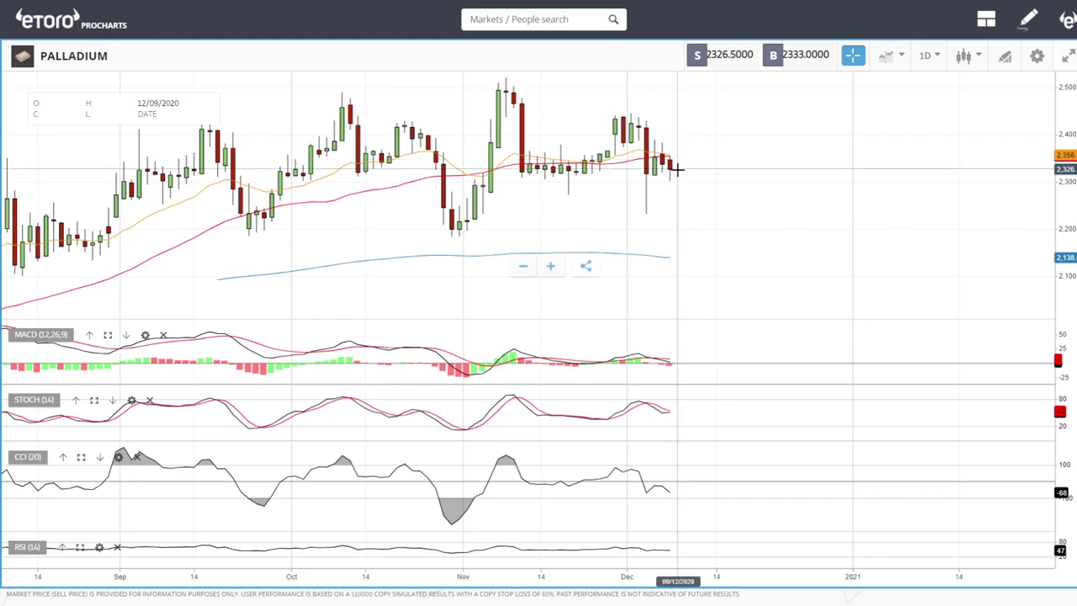
scroll(740, 171, down, 4)
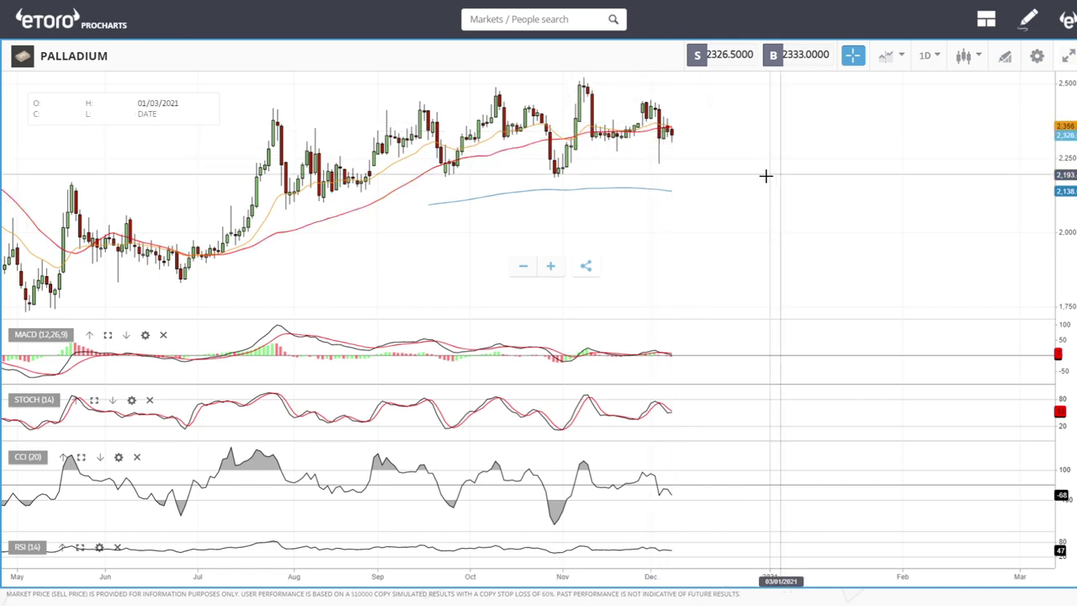
Search the markets for "alu" and open the ALUMINUM chart to examine its candles since August.
scroll(764, 173, up, 4)
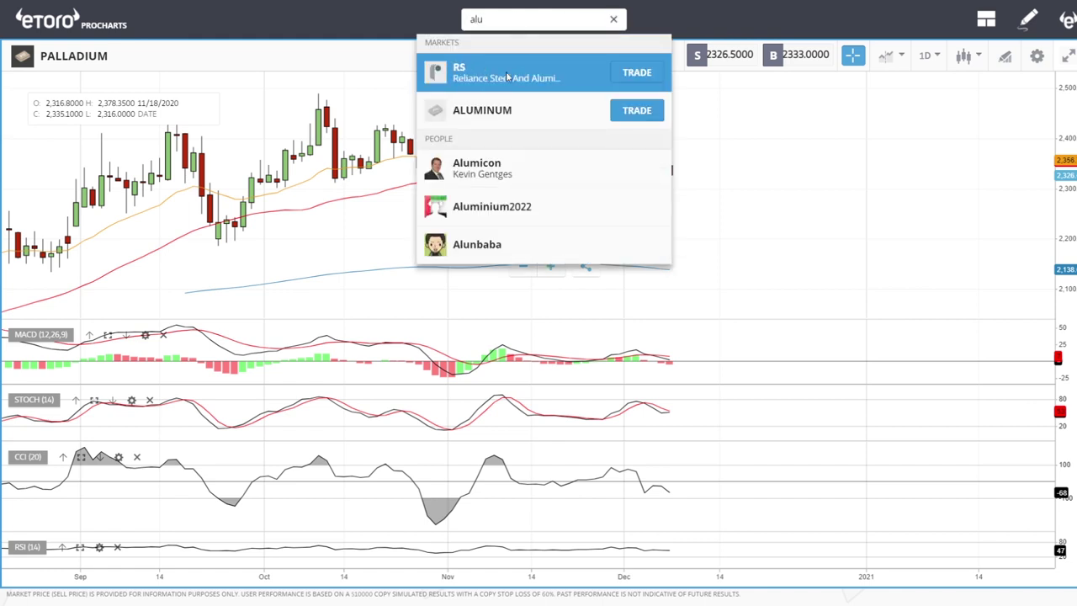
click(488, 109)
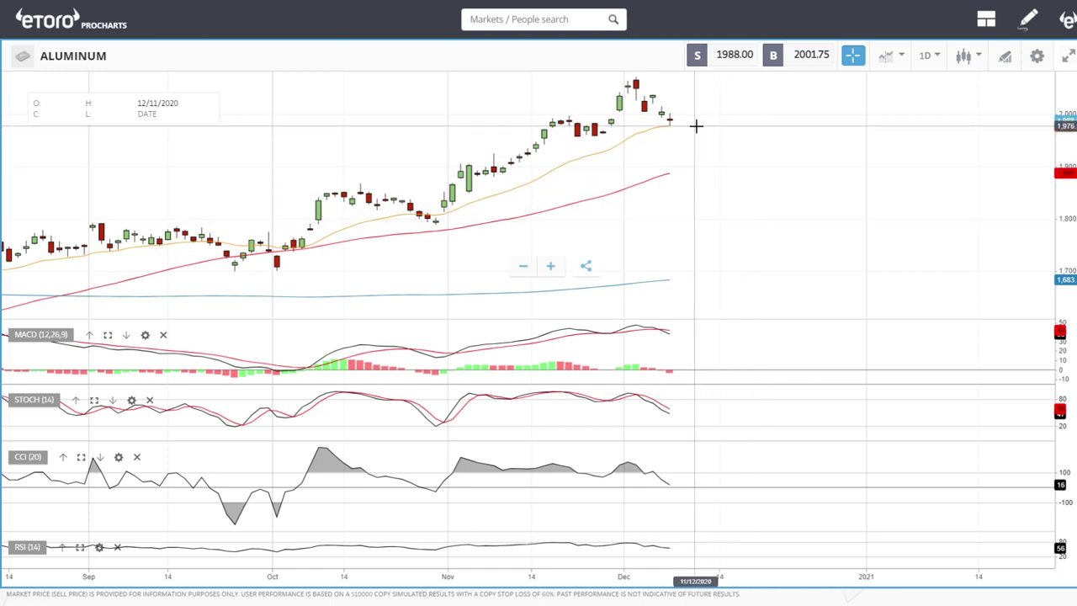
scroll(696, 126, up, 3)
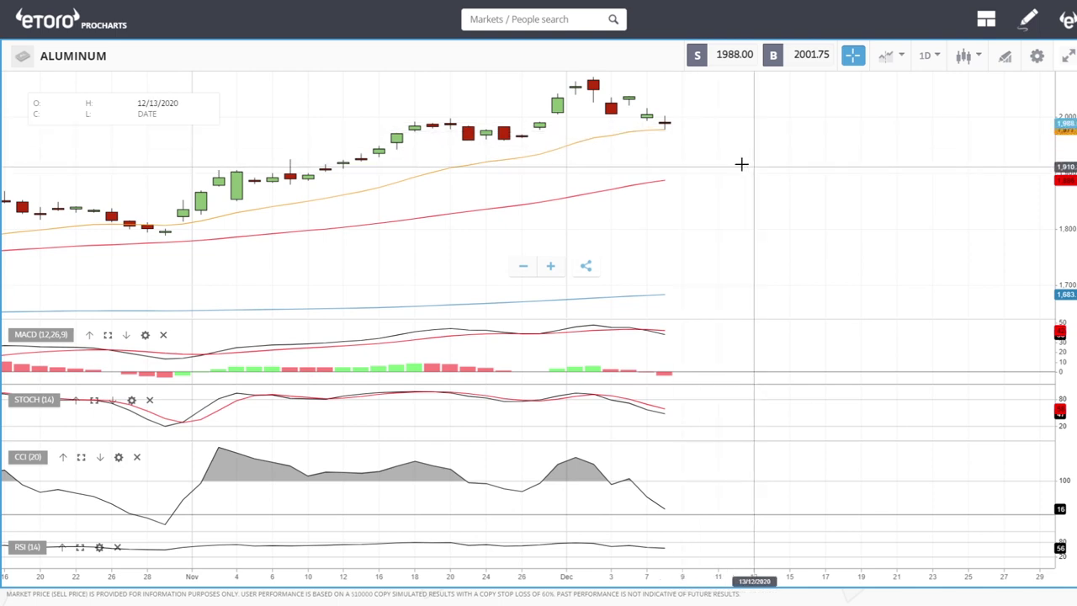
scroll(715, 143, down, 3)
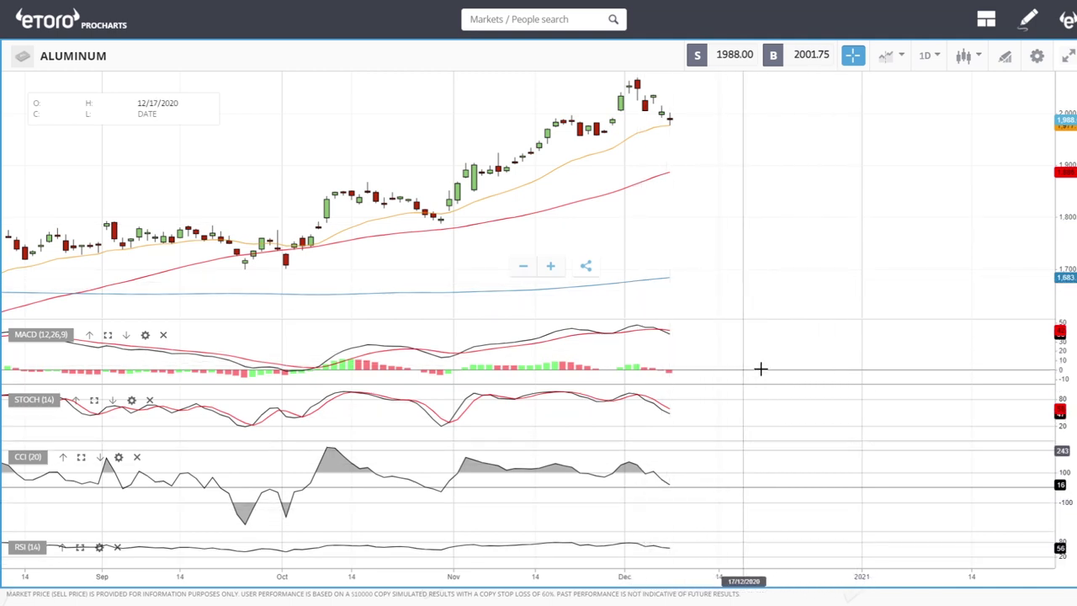
scroll(760, 205, up, 3)
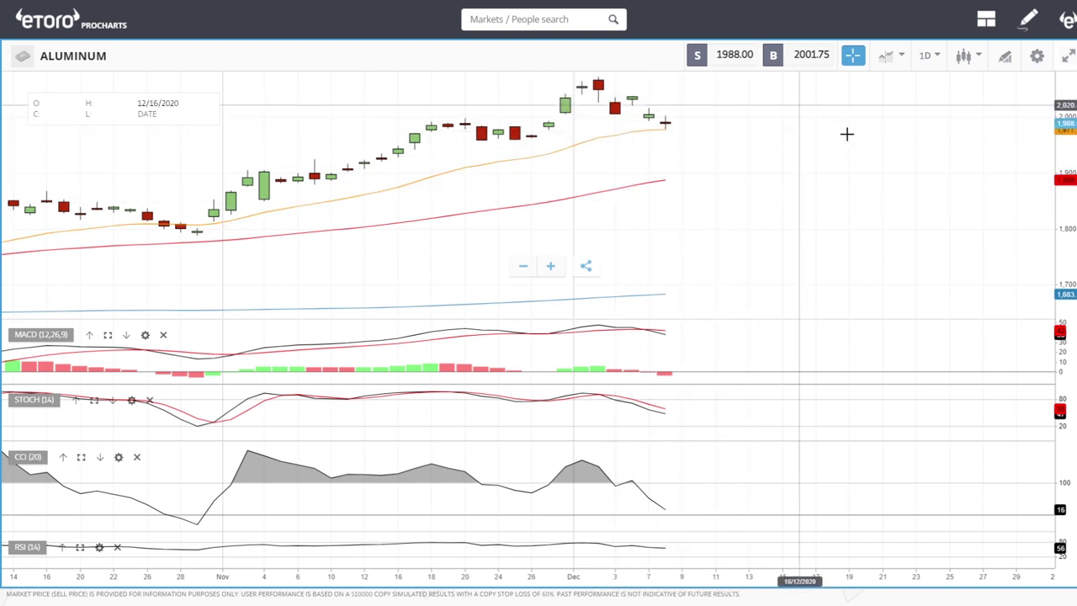
scroll(766, 243, down, 2)
scroll(766, 243, down, 2)
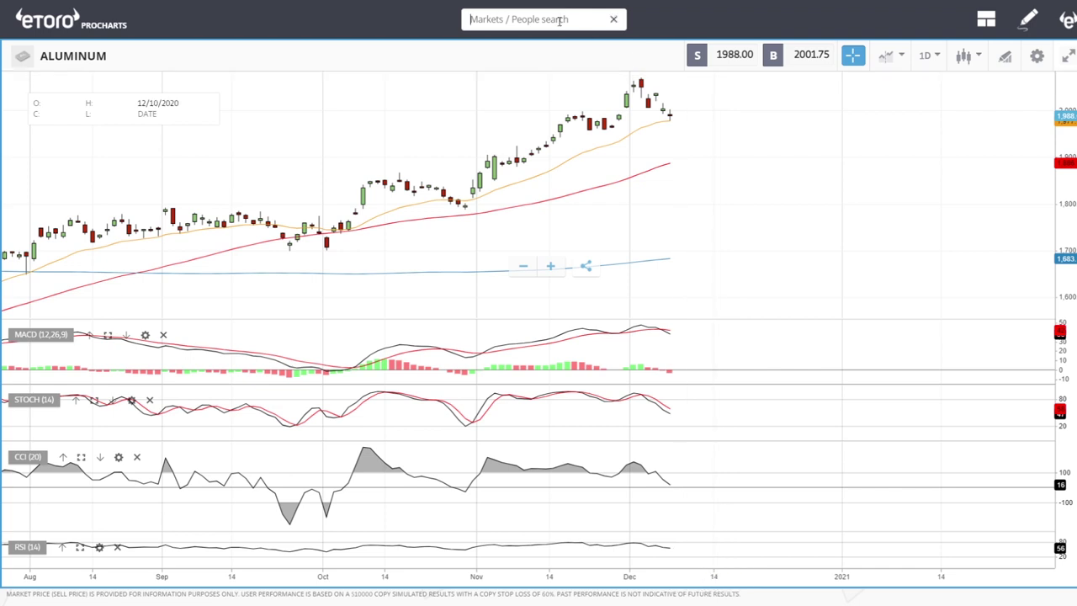
Search the markets for "nic" and open the NICKEL chart.
text(i)
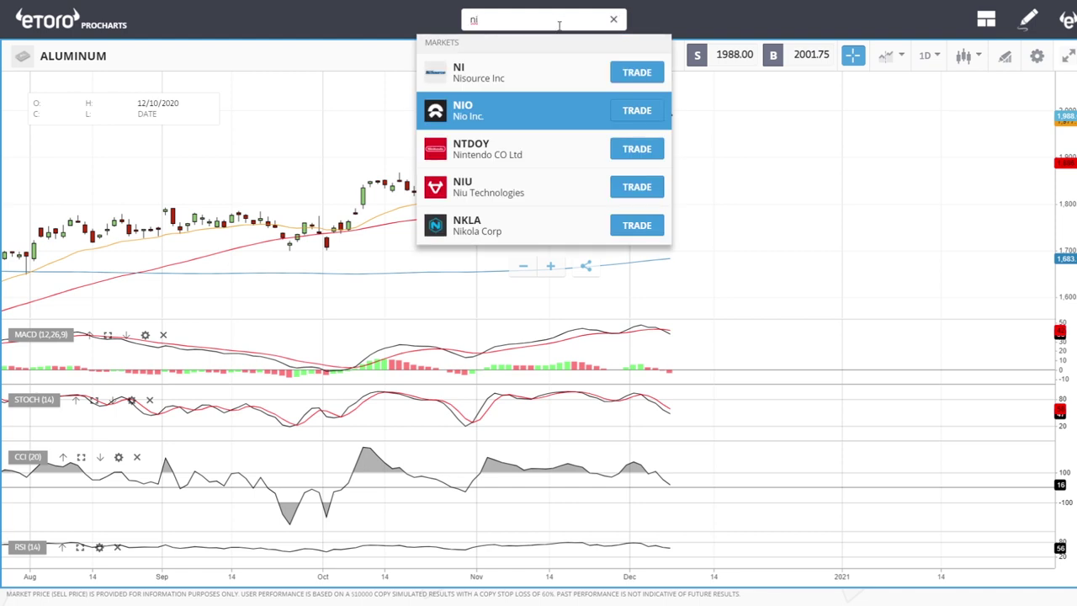
text(c)
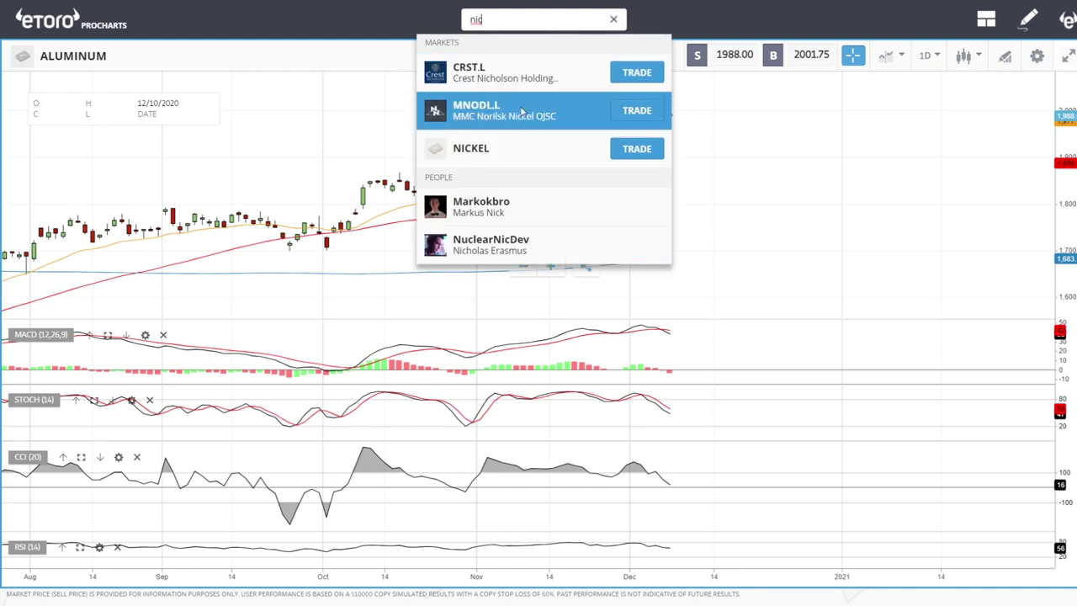
click(505, 149)
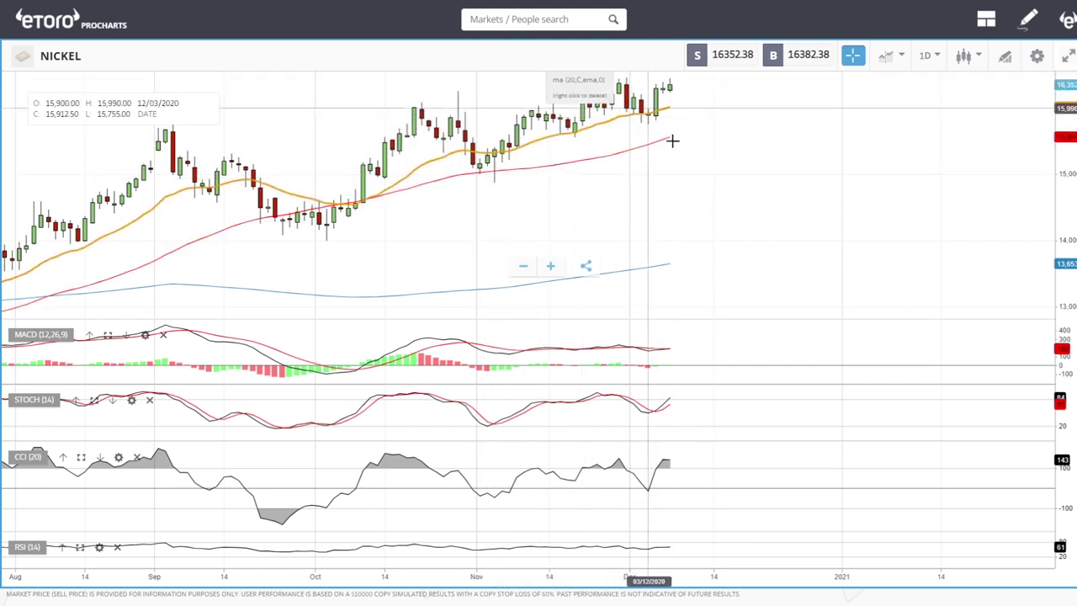
Search the markets for "sug" and open the SUGAR chart.
click(542, 19)
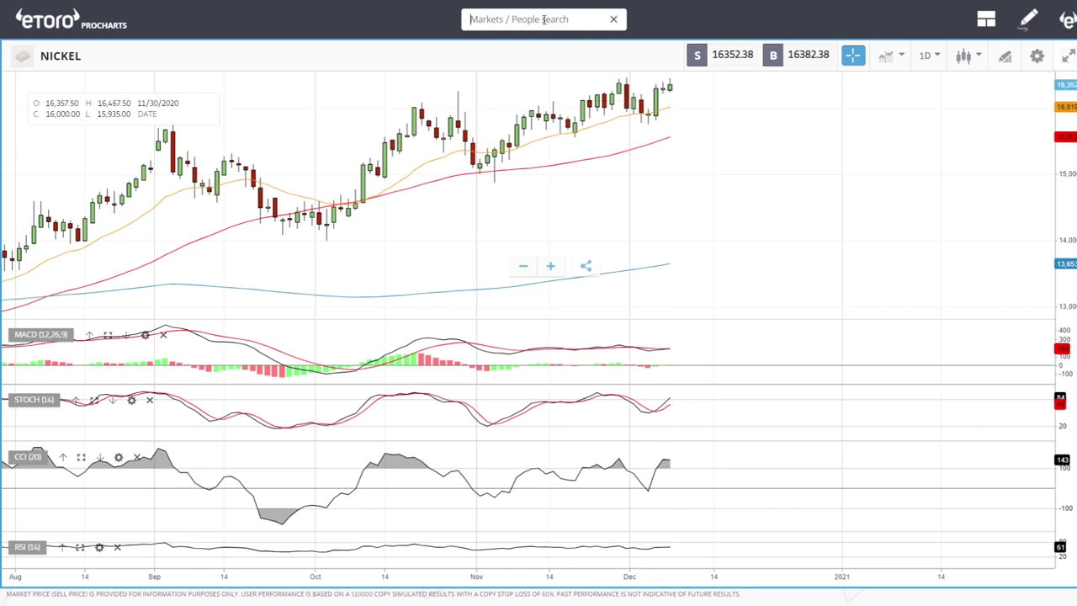
text(su)
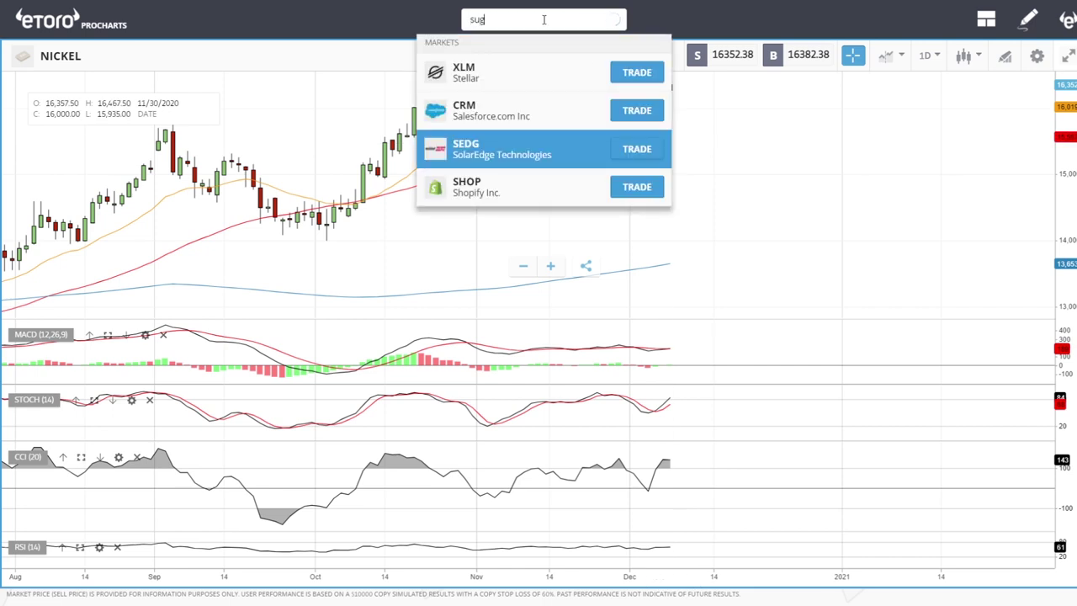
text(g)
key(Return)
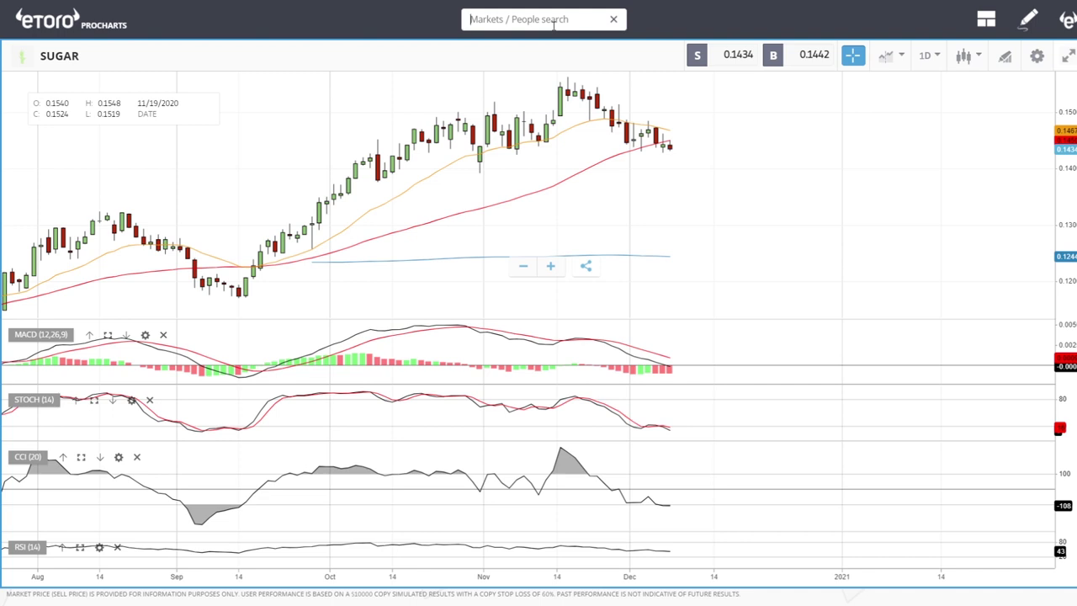
Search the markets for "cot" and open the COTTON chart to examine its recent candles and the trend since August.
text(ot)
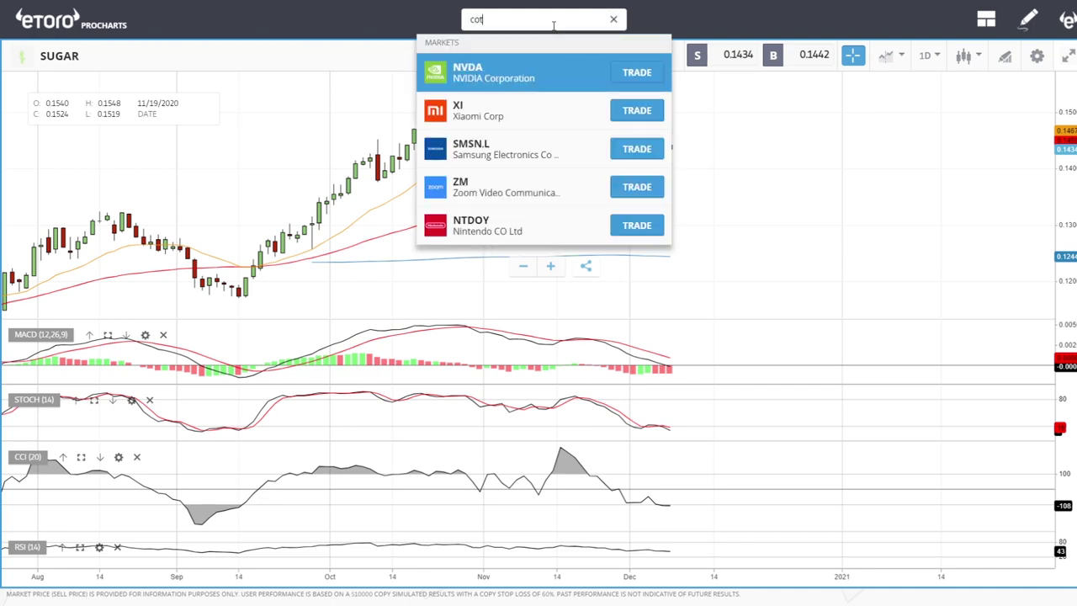
click(473, 117)
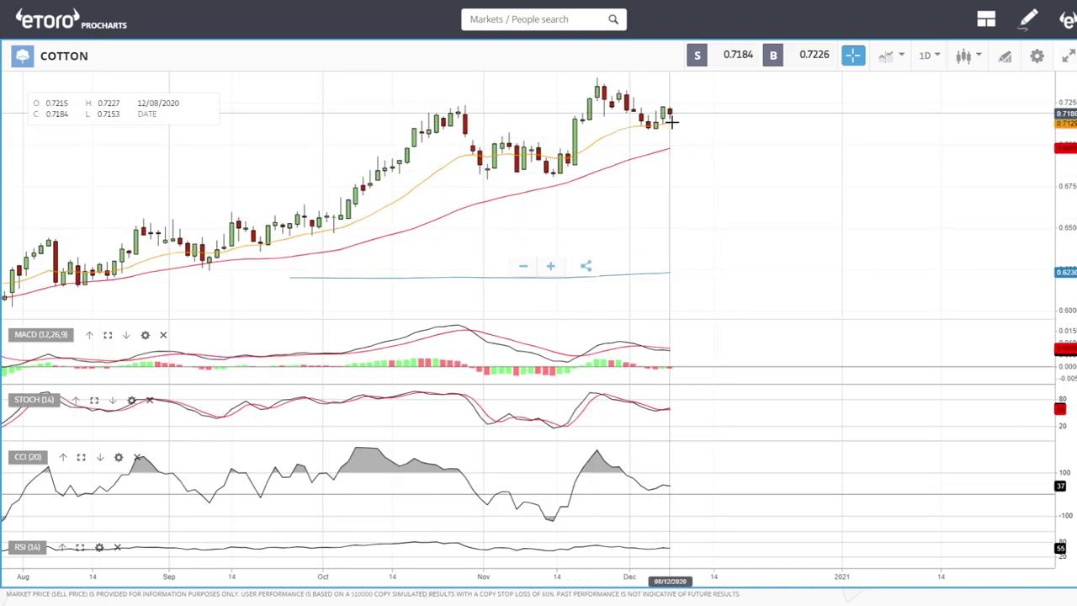
scroll(783, 213, up, 3)
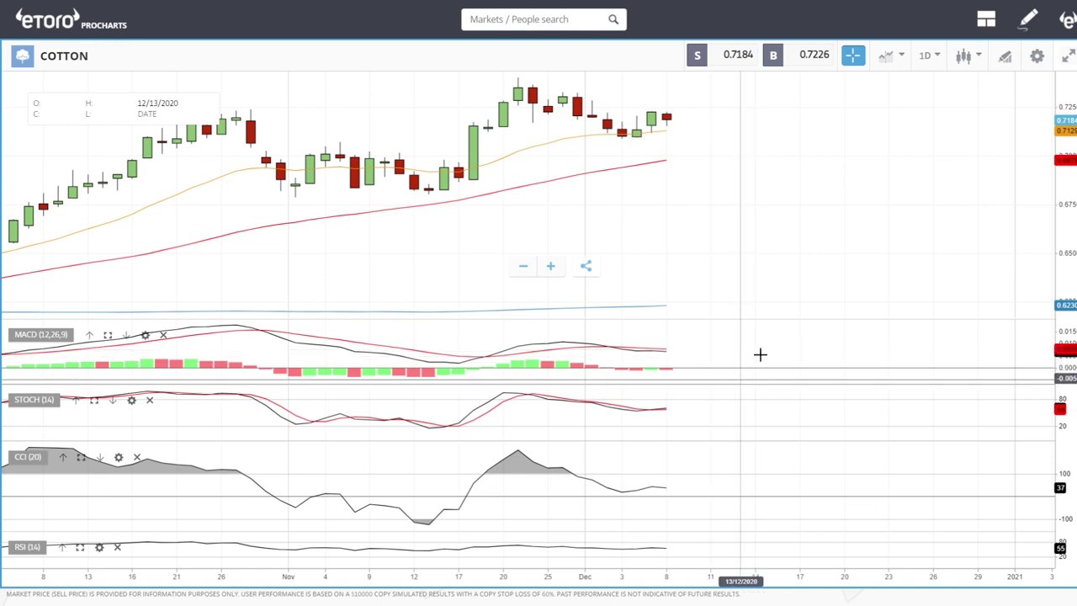
scroll(799, 311, down, 2)
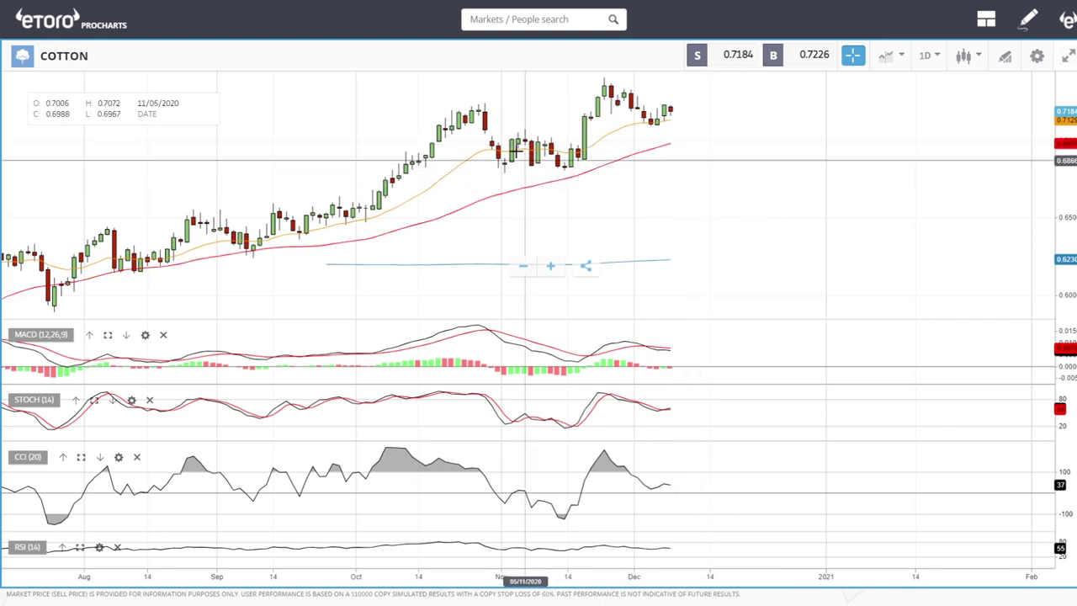
Search the markets for "coc" and open the COCOA chart.
click(521, 19)
text(c)
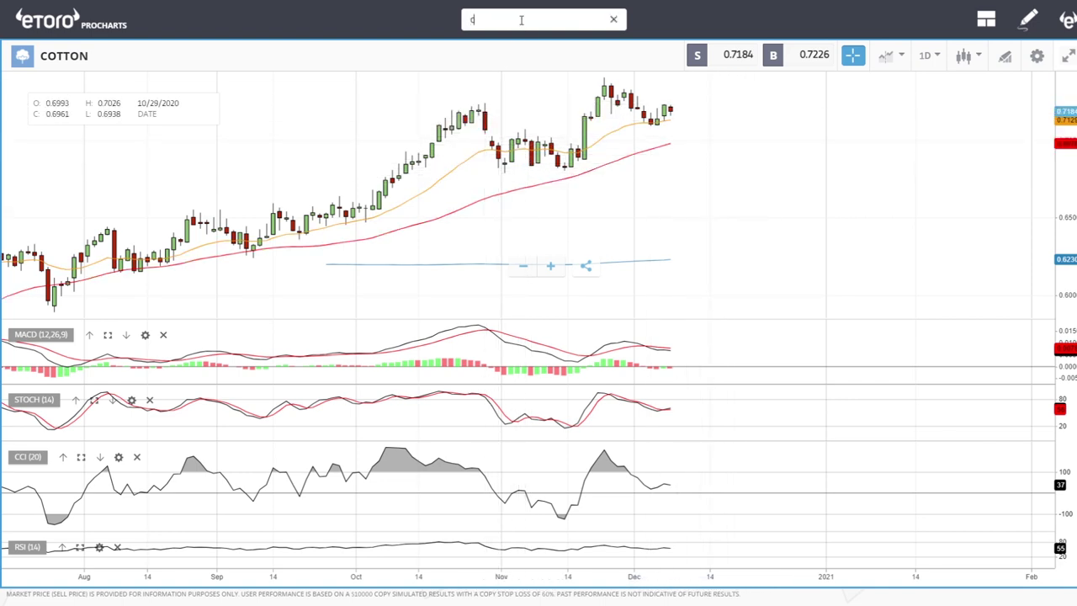
text(oc)
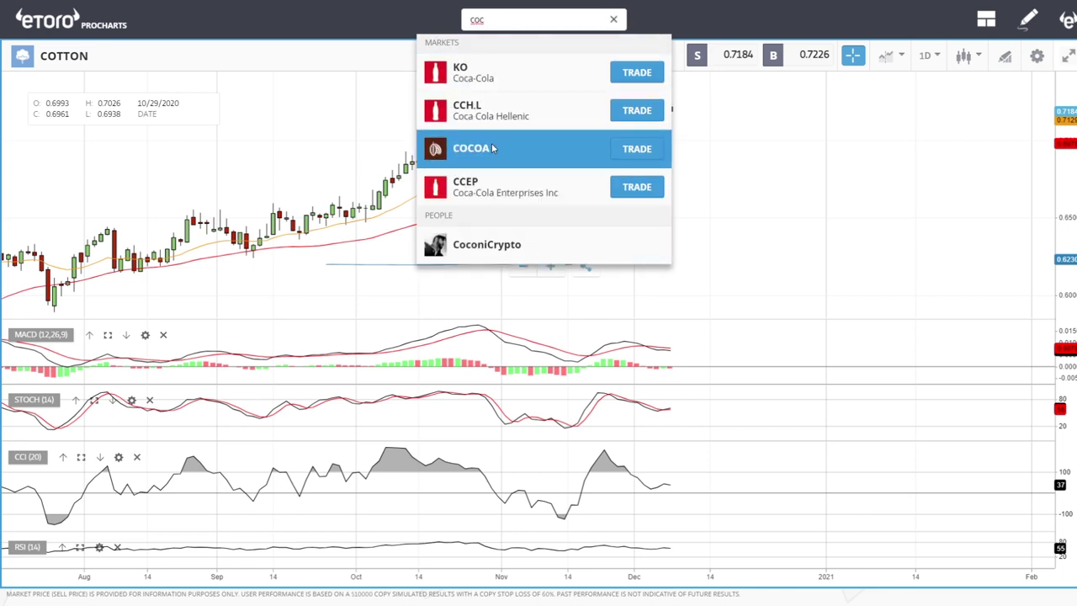
click(493, 148)
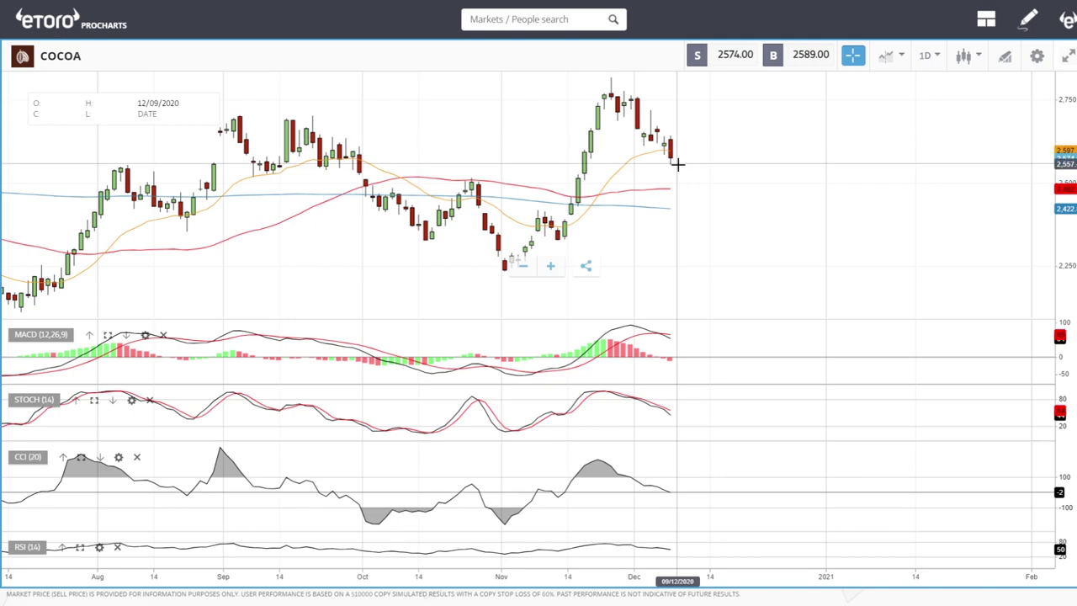
Add a Fibonacci retracement to the COCOA chart from the early November low to the late November high.
click(1004, 61)
click(548, 284)
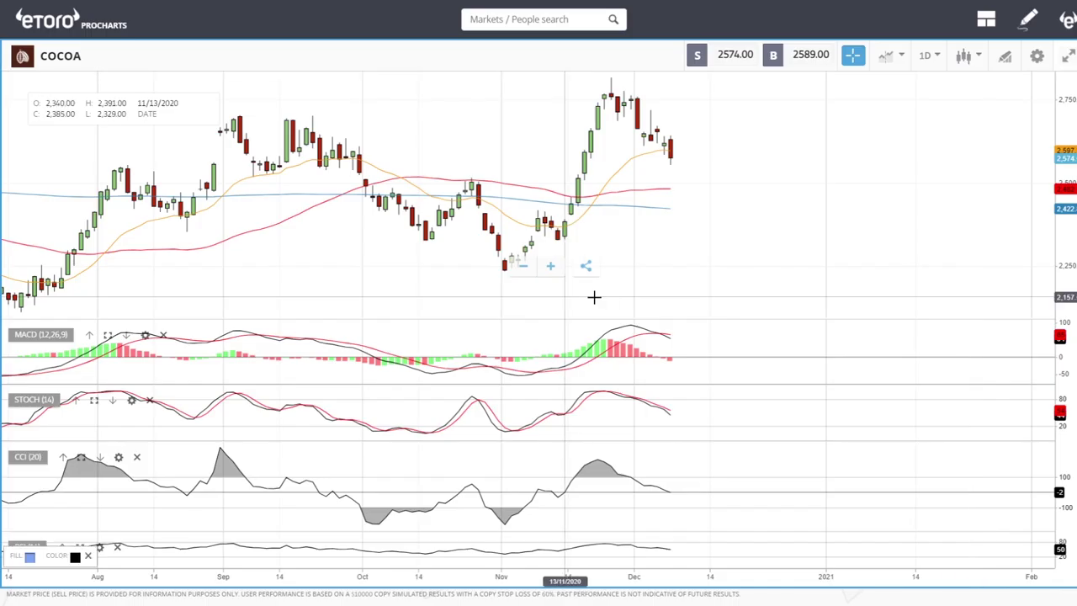
click(498, 270)
click(612, 79)
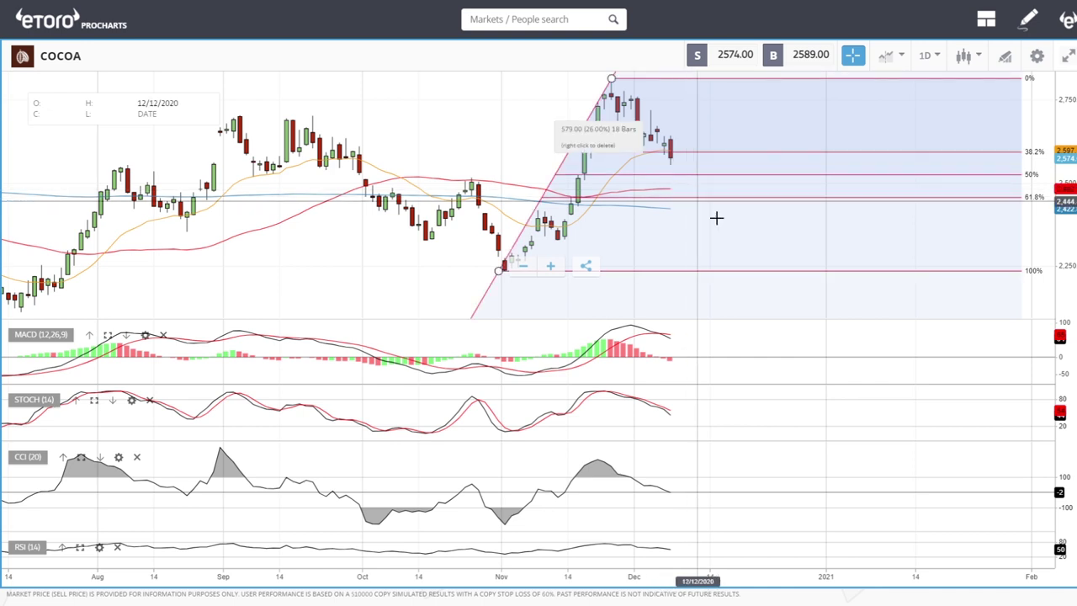
scroll(754, 207, down, 4)
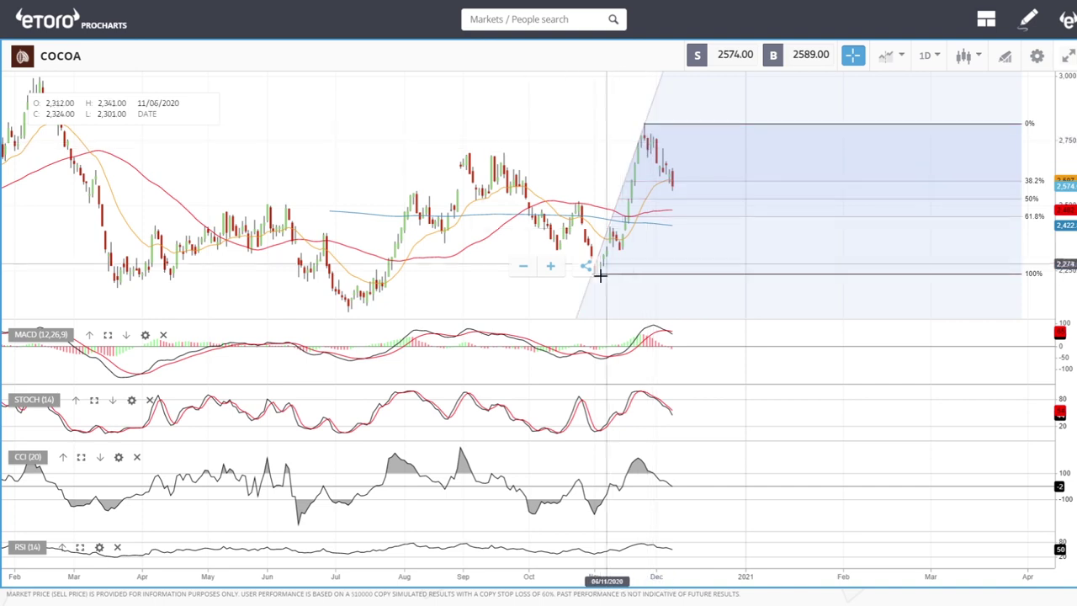
Delete the Fibonacci retracement from the COCOA chart.
right_click(639, 123)
scroll(752, 155, up, 3)
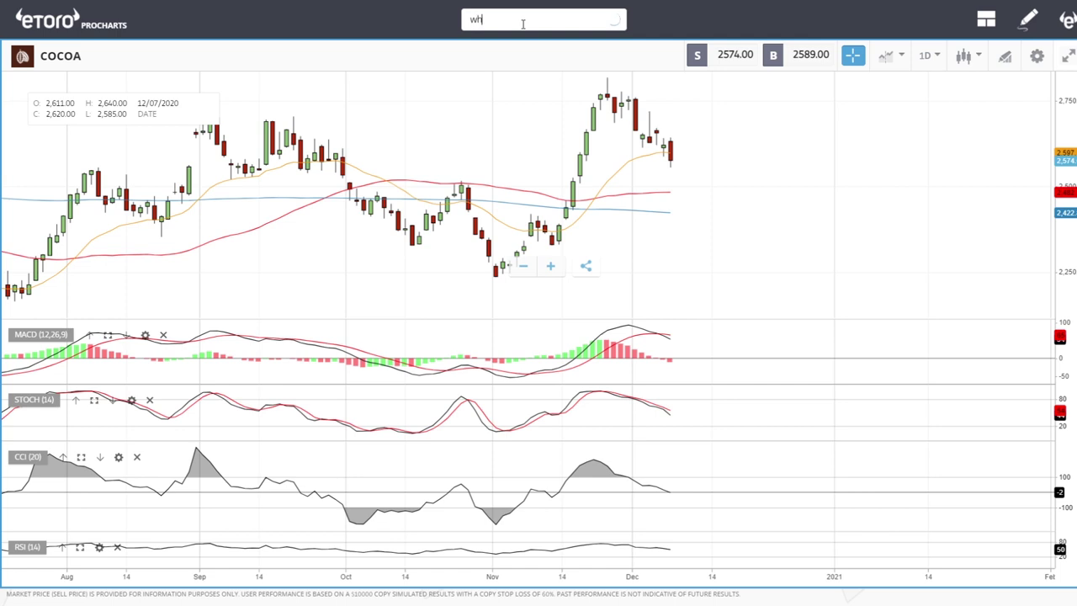
Search the markets for "whea" and open the WHEAT chart.
text(ea)
click(481, 72)
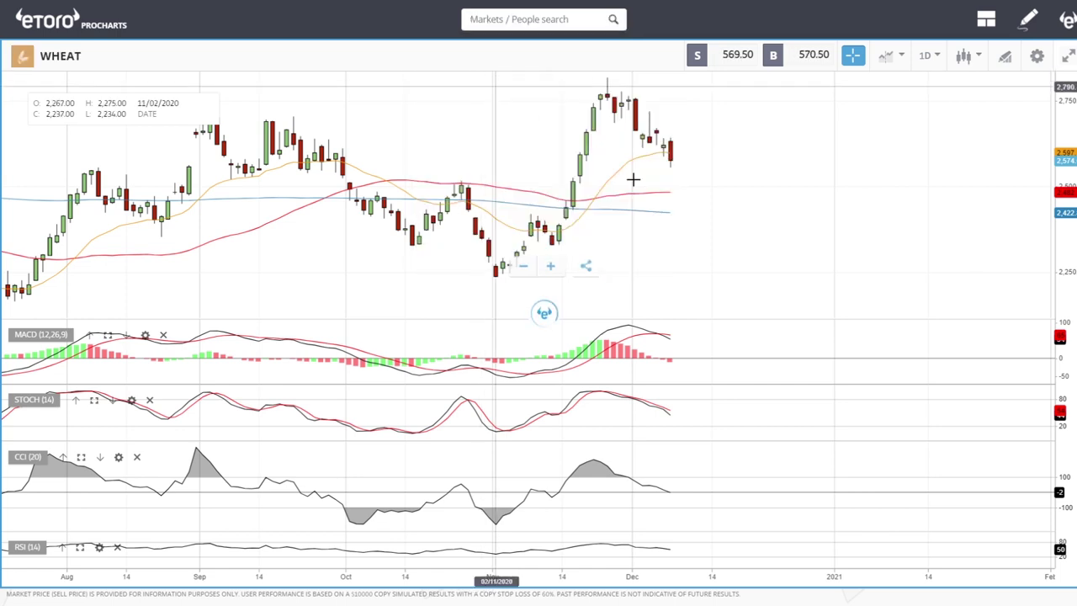